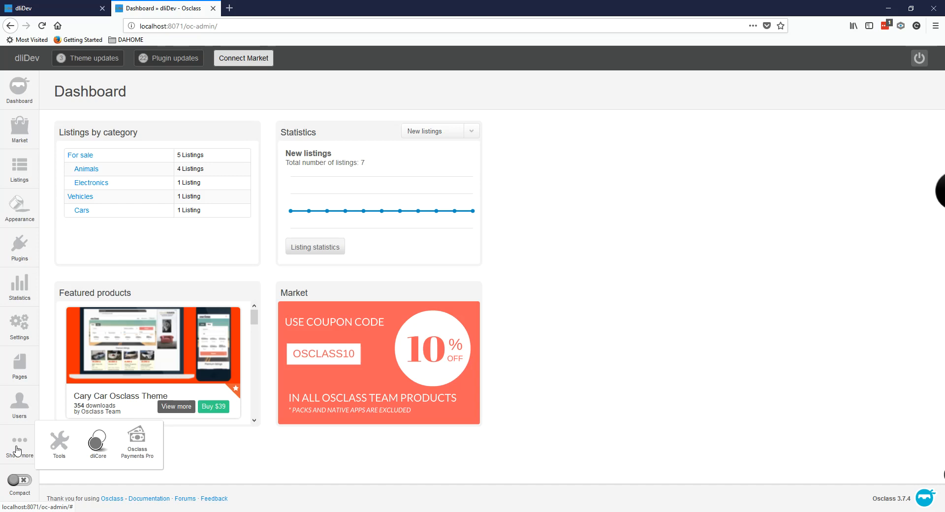
Step: Open the Vouchers page under Osclass Payments Pro from the admin menu
mouse_move(137, 446)
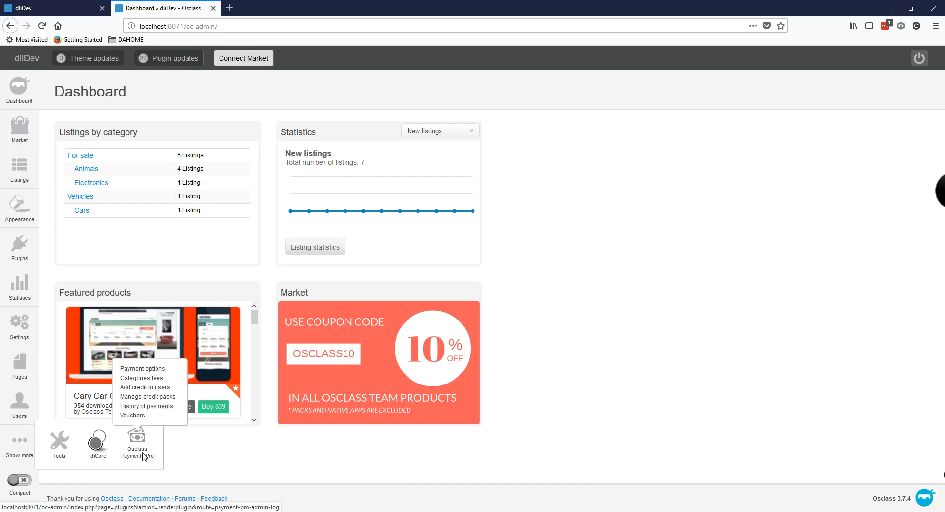
click(137, 416)
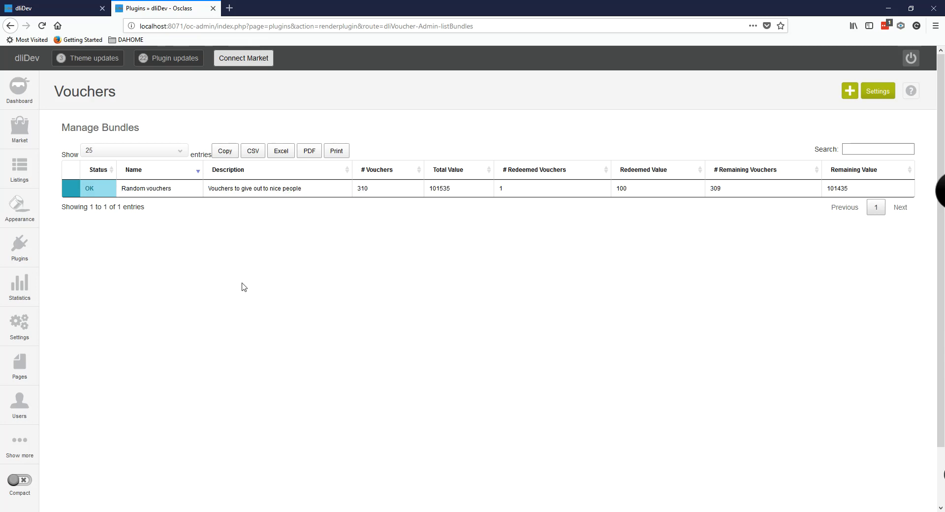
Step: Start a new bundle named 'My cool bundle' described as 'Vouchers I give to cool people'
click(850, 91)
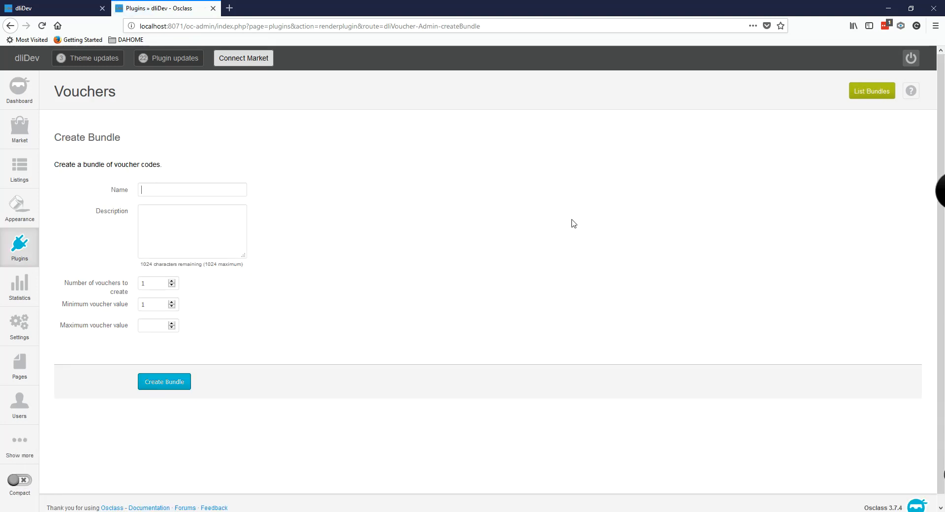
text(m)
key(BackSpace)
text(MN)
key(BackSpace)
text(y c)
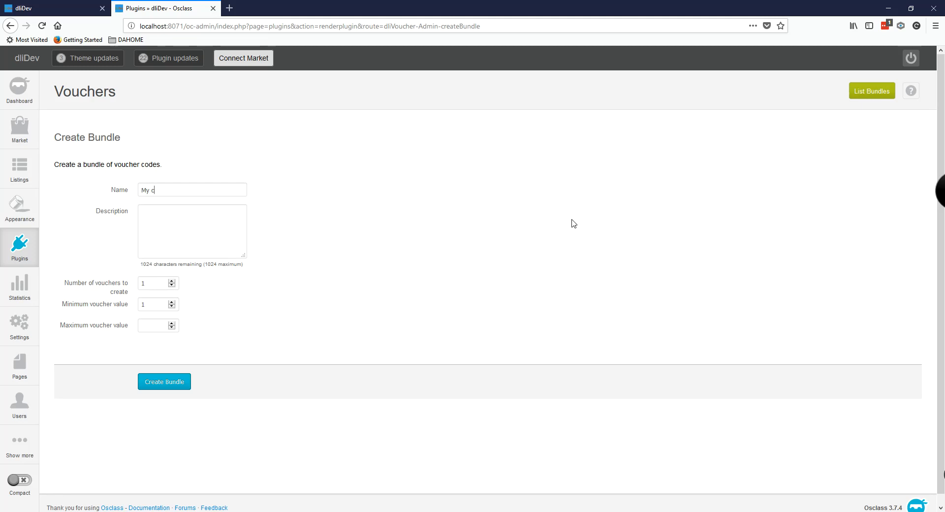
text(ool bundle)
text(Vouchers)
text( I give to cool p)
text(eople)
Step: Set 100 vouchers valued from 50 to 100 and create the bundle
click(163, 285)
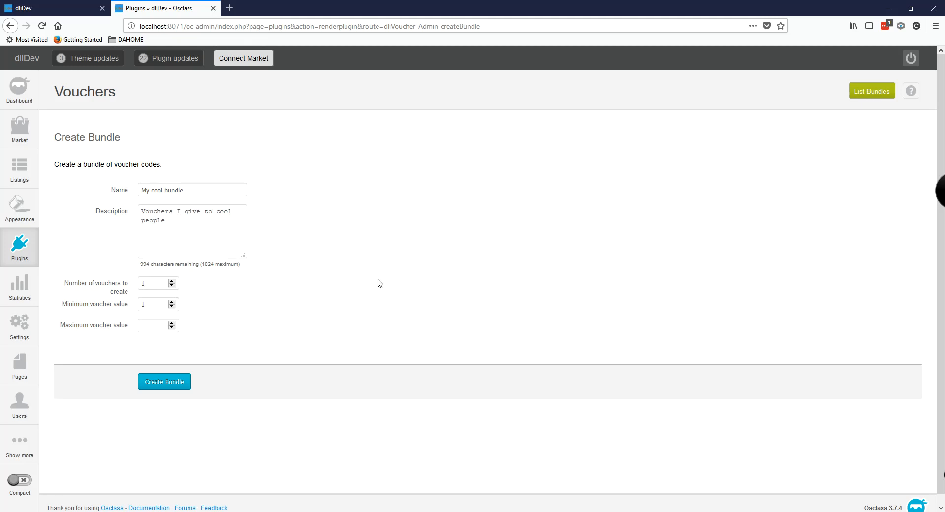
text(00)
text(50)
key(ctrl+a)
click(293, 356)
text(100)
click(170, 387)
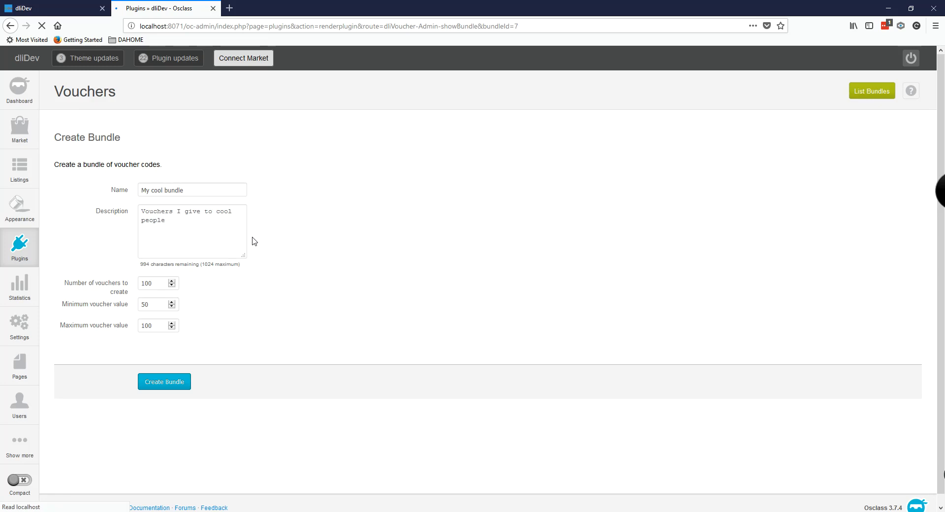
Step: Scroll through My cool bundle's 100 newly added codes to the end and back to the top
scroll(482, 157, down, 2)
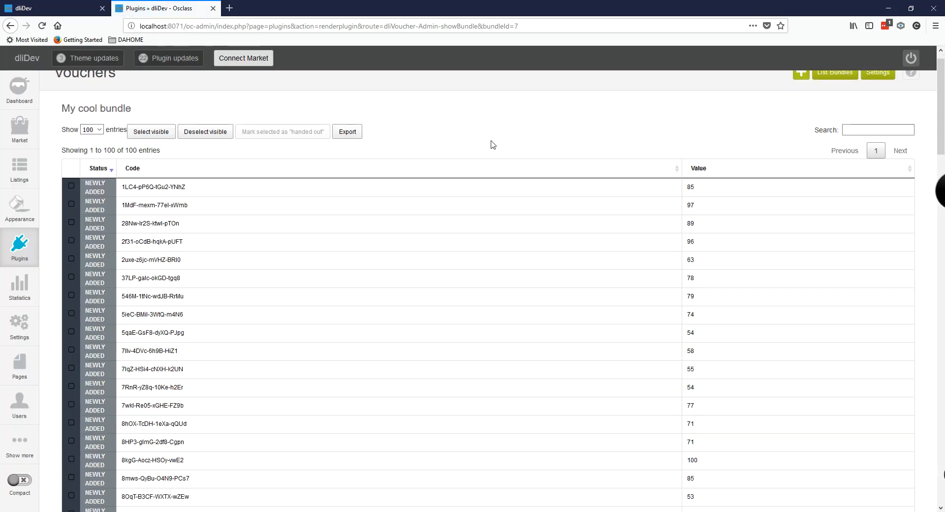
scroll(246, 197, up, 2)
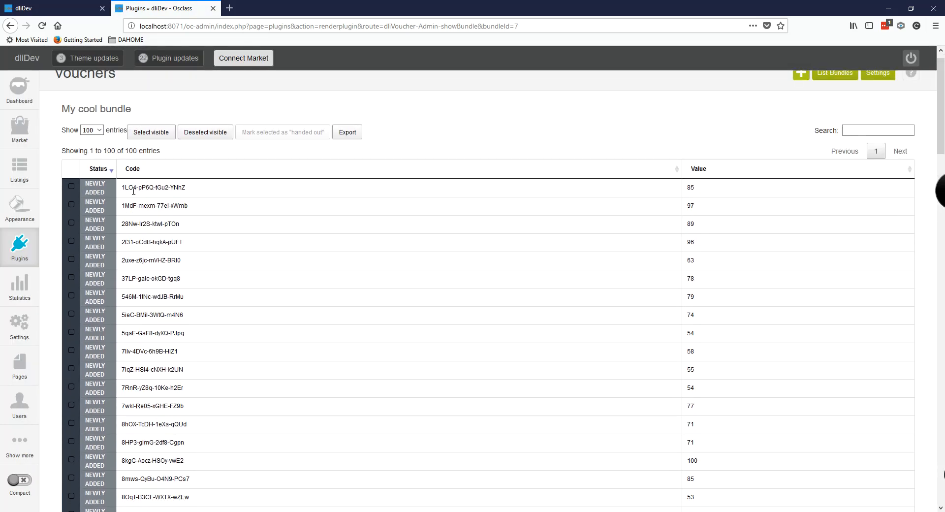
scroll(91, 283, down, 15)
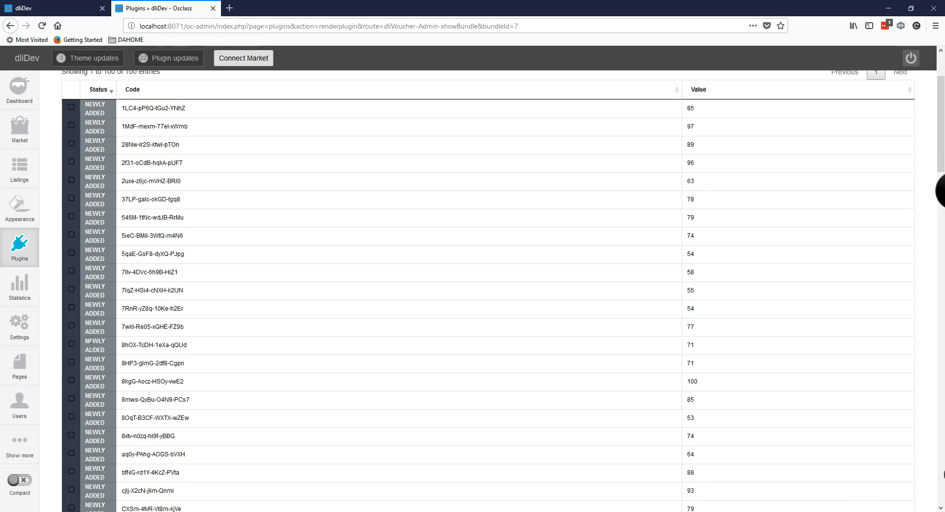
scroll(94, 370, down, 10)
scroll(96, 379, down, 15)
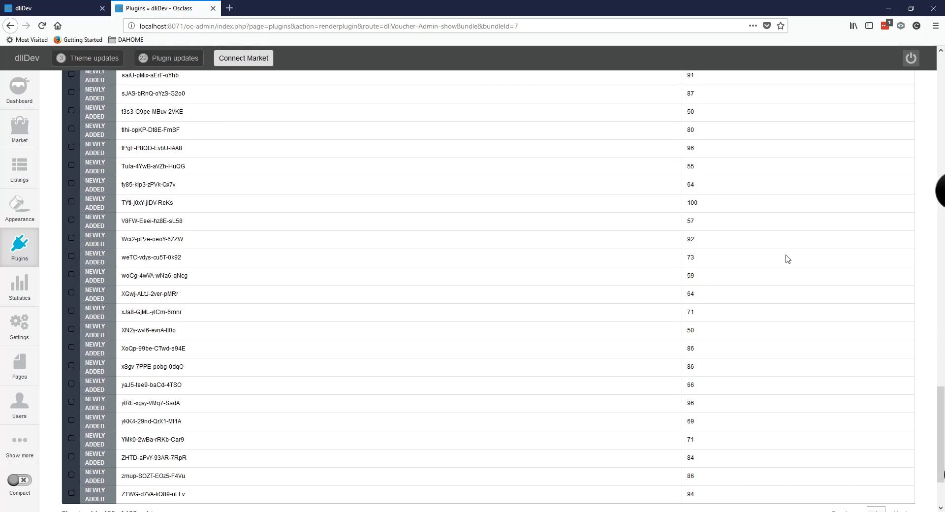
scroll(375, 276, down, 5)
scroll(129, 334, up, 2)
scroll(129, 333, up, 15)
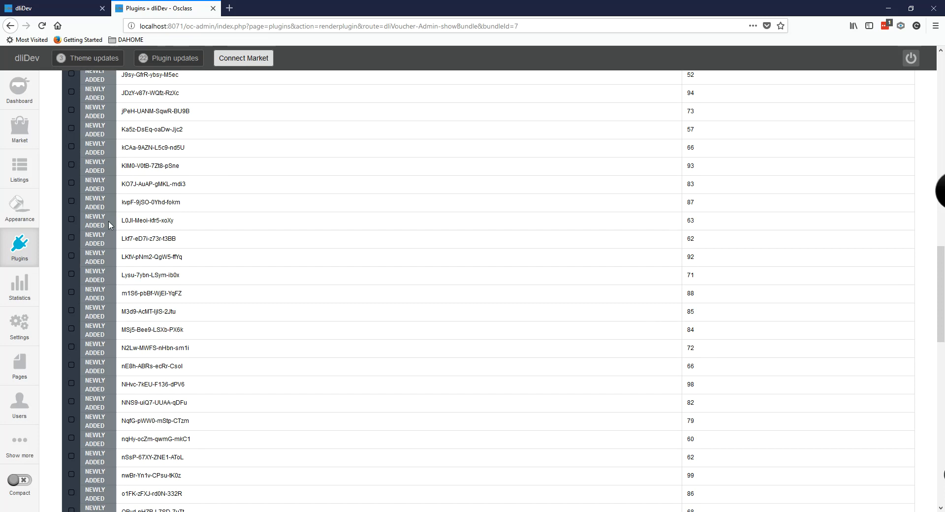
scroll(108, 221, up, 20)
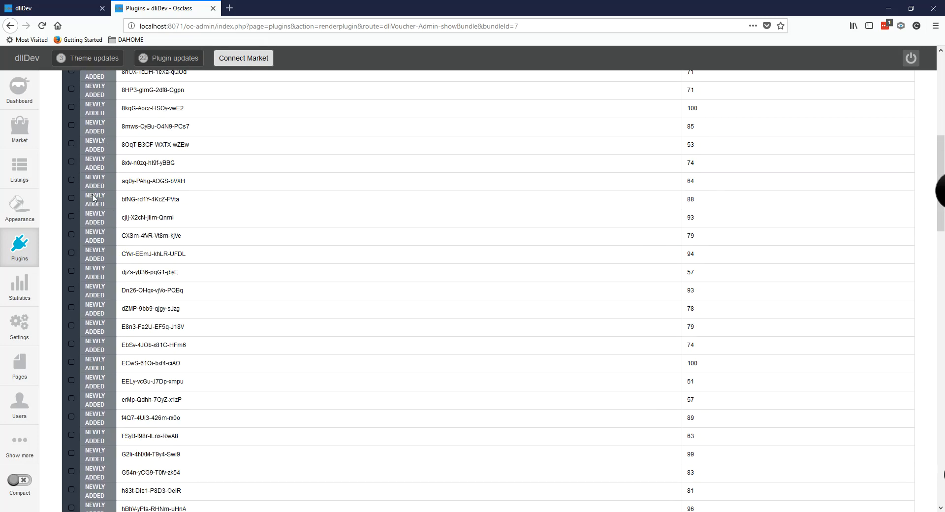
scroll(98, 201, up, 8)
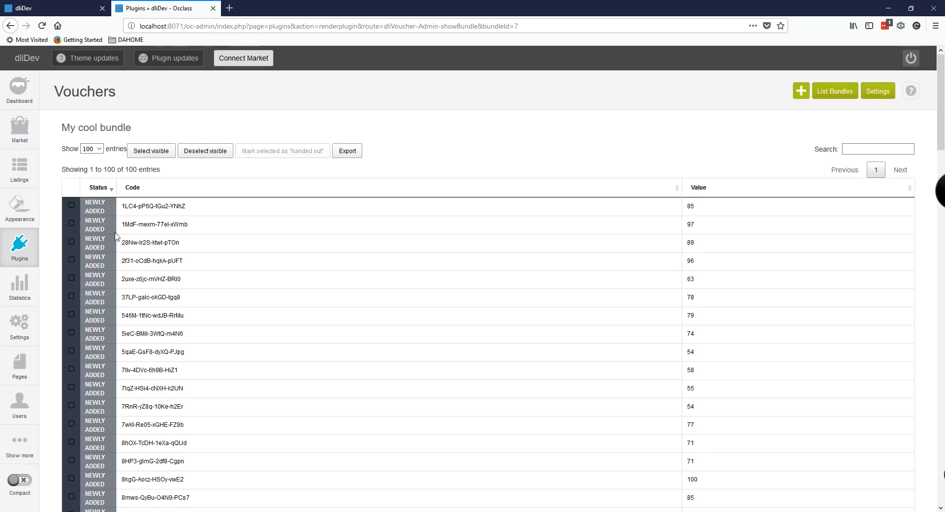
scroll(283, 229, down, 1)
scroll(278, 239, up, 1)
Step: Select all 100 voucher rows and export them with Copy to clipboard
click(72, 188)
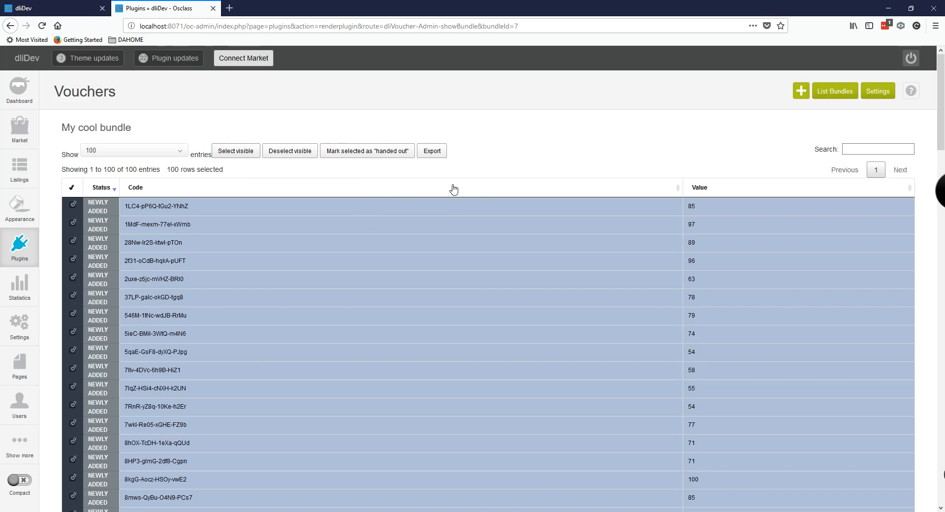
click(432, 151)
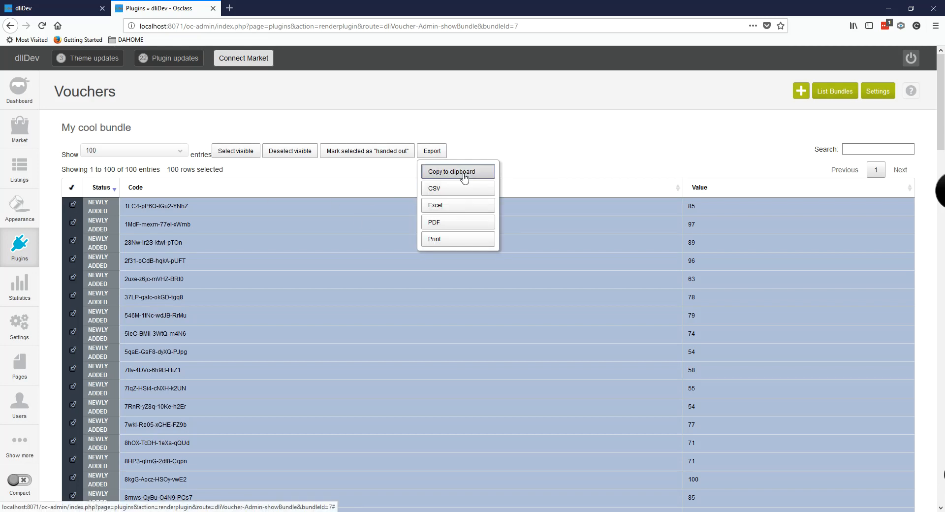
click(464, 172)
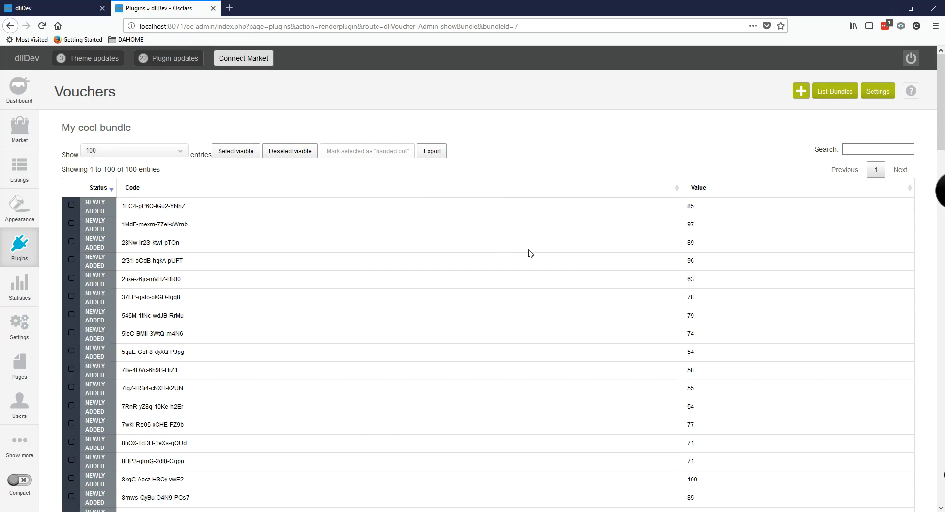
Step: Launch Notepad from Start search and paste the copied voucher list
key(super)
text(note)
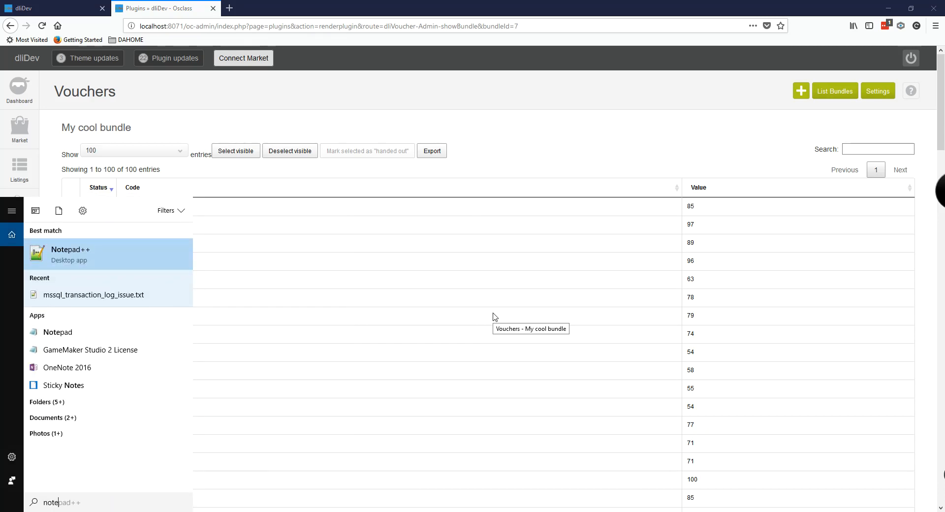
key(Down)
key(Down)
key(Return)
key(ctrl+v)
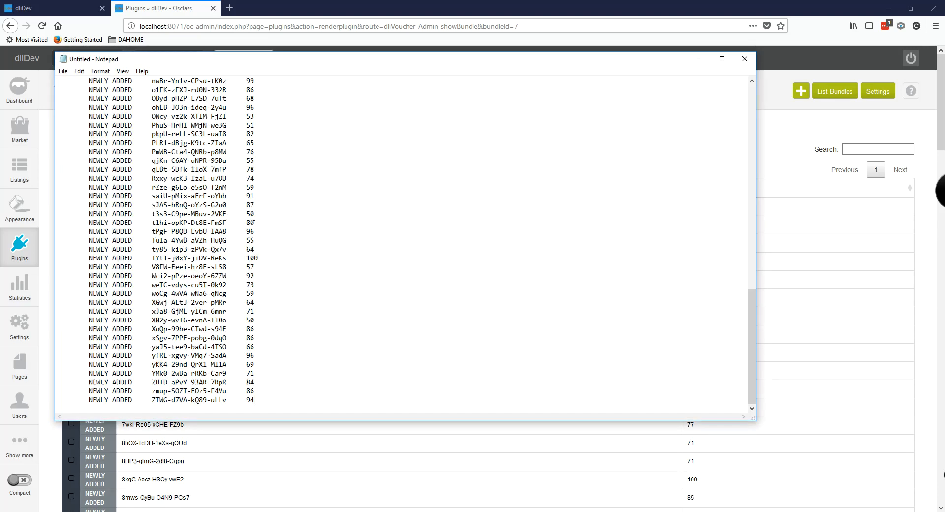
Step: Select the first voucher code and its value 85, then close Notepad without saving
scroll(502, 270, up, 20)
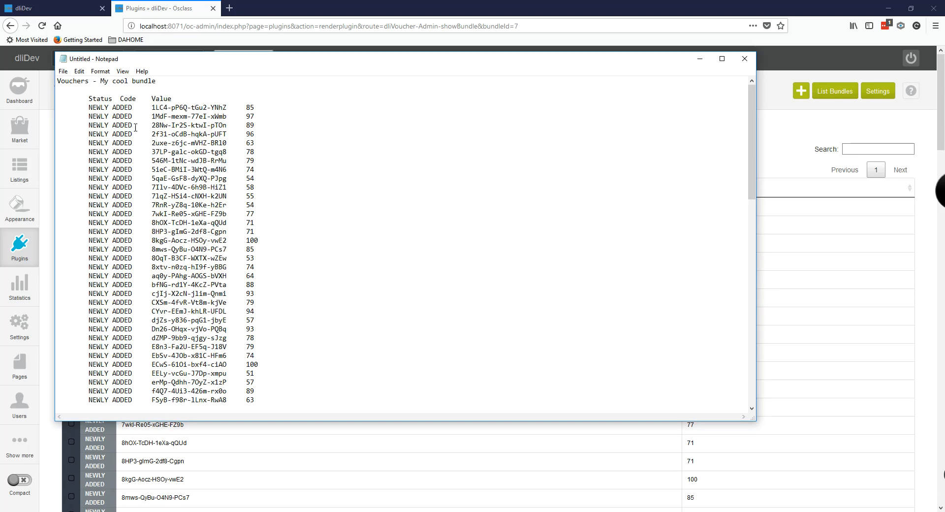
drag(156, 80, 58, 81)
click(201, 83)
drag(154, 107, 226, 107)
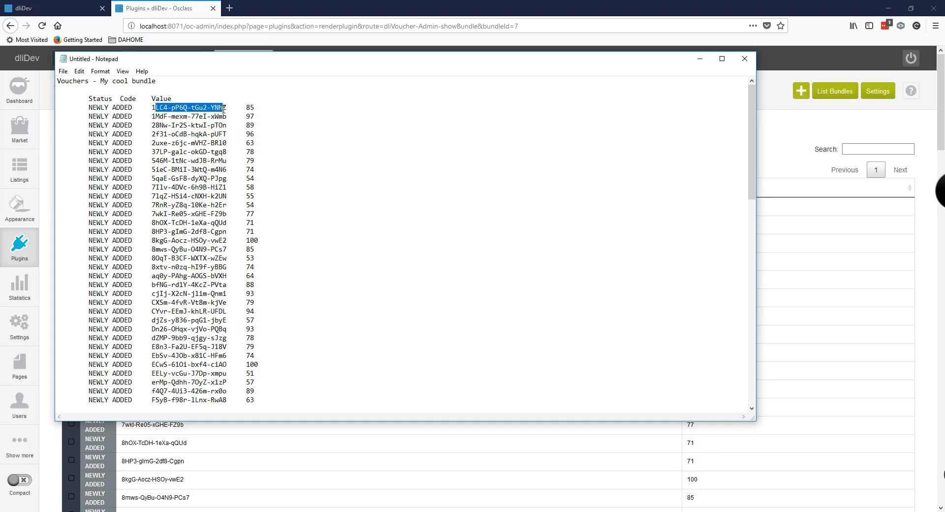
double_click(250, 108)
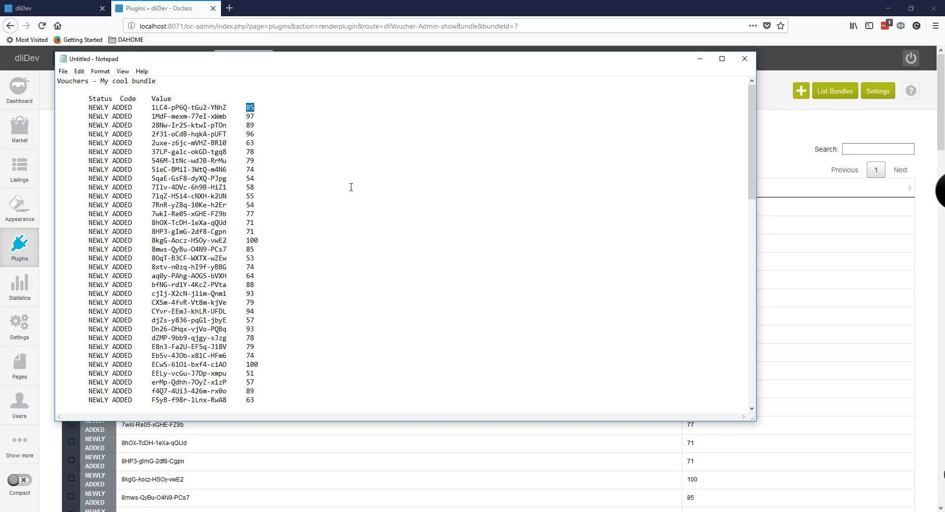
click(548, 111)
click(745, 59)
click(490, 266)
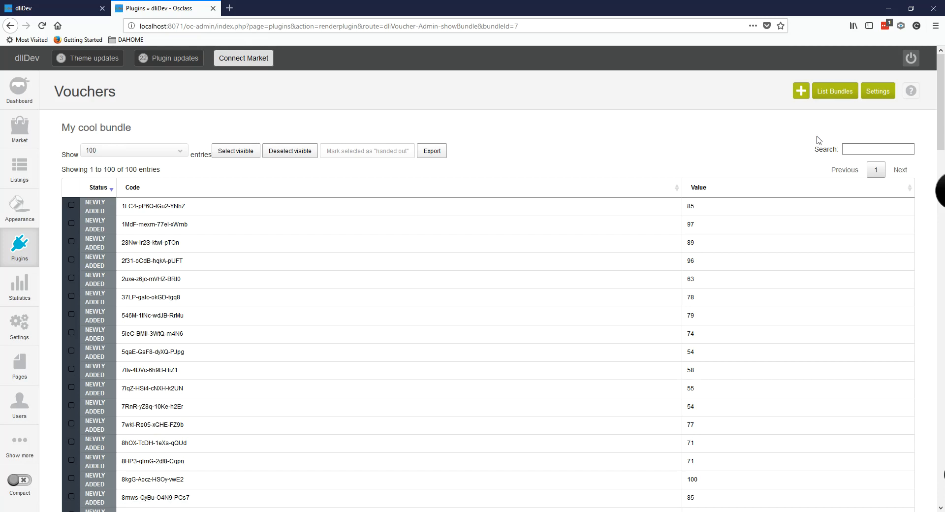
Step: Open the Add Vouchers form and review its number, minimum and maximum value fields
click(802, 94)
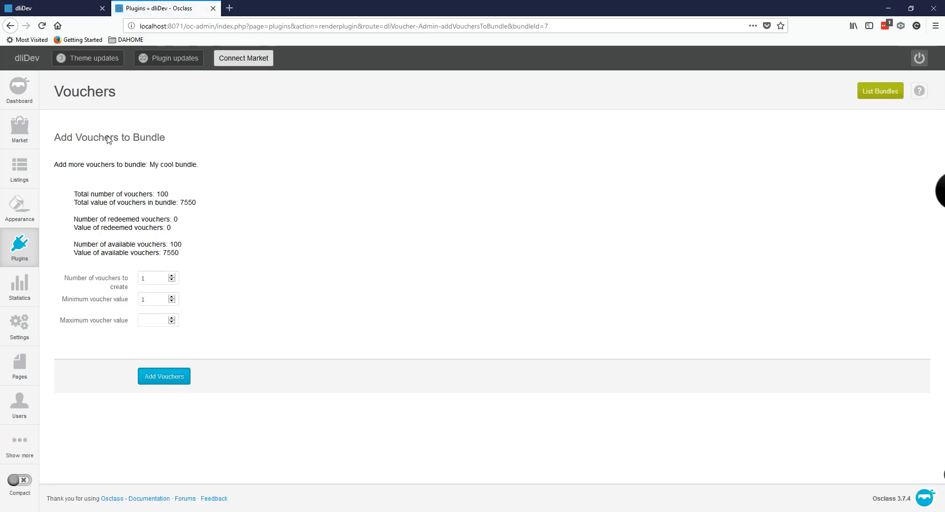
drag(104, 138, 196, 151)
click(194, 199)
double_click(154, 280)
click(158, 300)
drag(157, 300, 122, 300)
click(153, 318)
Step: Review the bundle statistics with 7550 available, view the field help, and return to List Bundles
drag(74, 197, 185, 255)
click(121, 240)
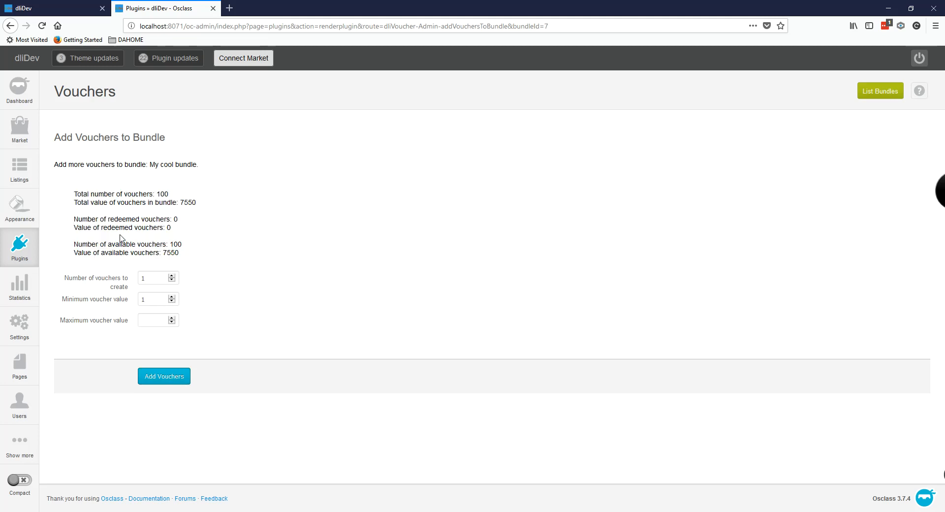
double_click(173, 256)
click(215, 220)
click(917, 93)
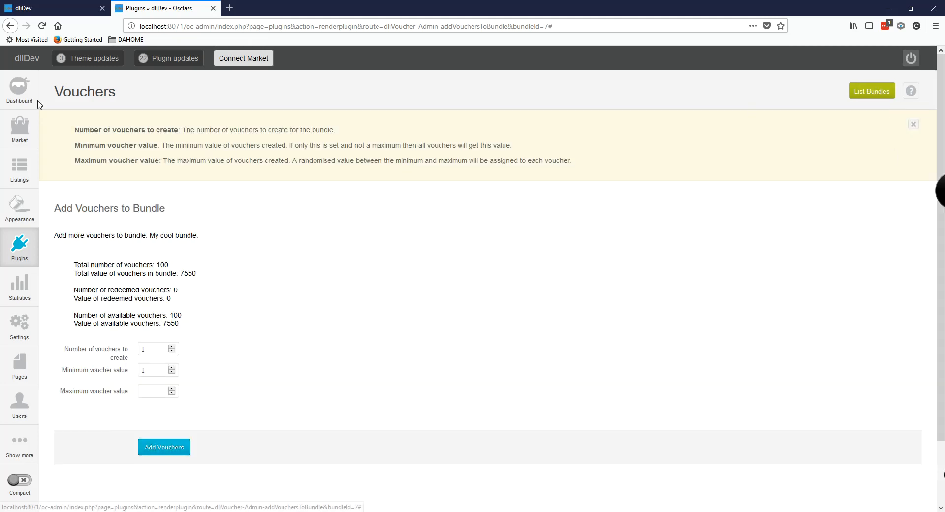
click(913, 124)
click(877, 94)
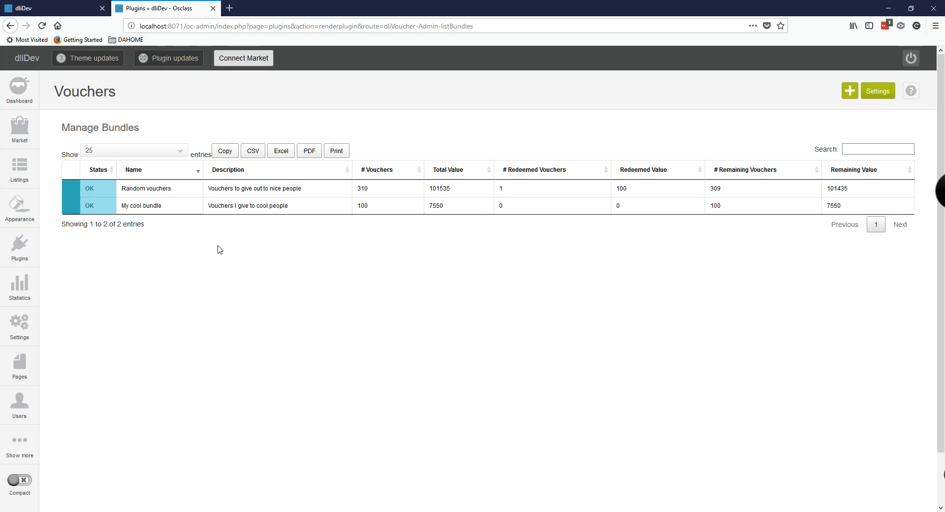
mouse_move(367, 217)
mouse_move(154, 207)
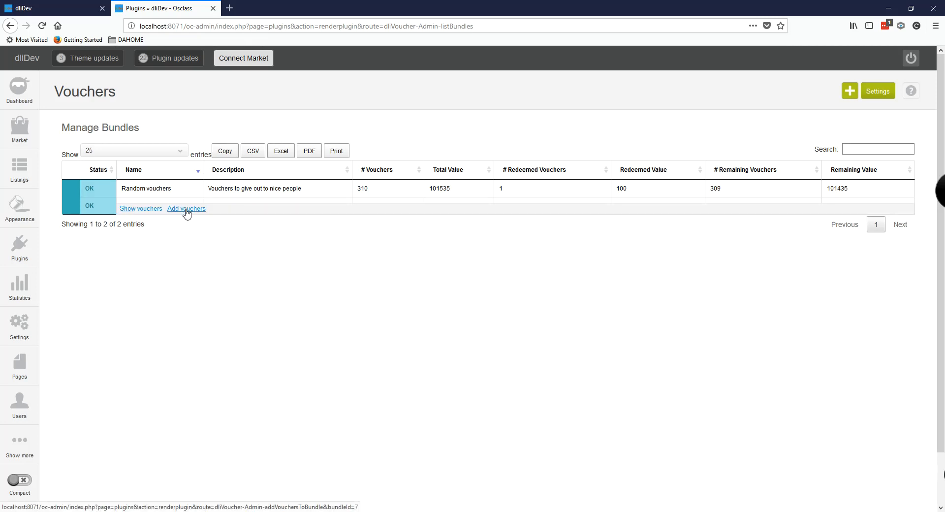
Step: Show My cool bundle's vouchers and look over the list, highlighting the first code
click(139, 214)
scroll(279, 307, down, 1)
scroll(572, 251, down, 3)
scroll(571, 251, up, 4)
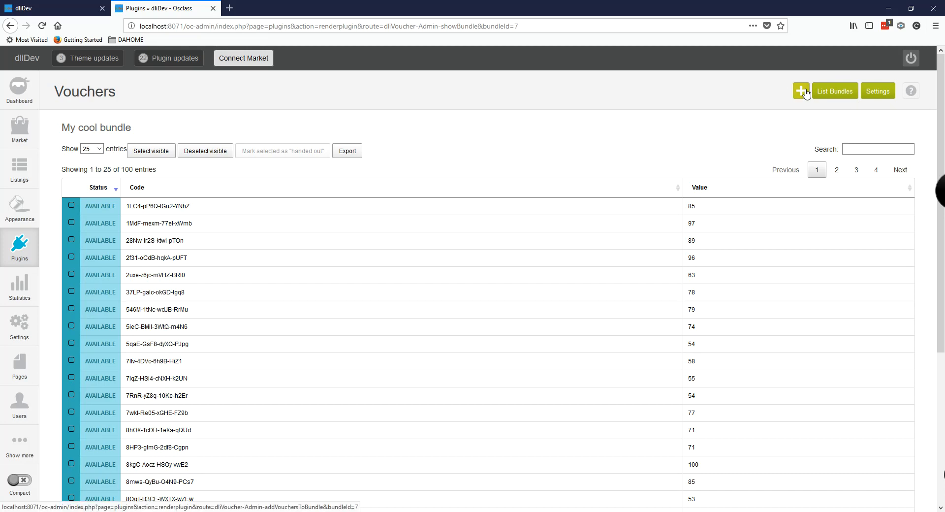
scroll(313, 279, down, 3)
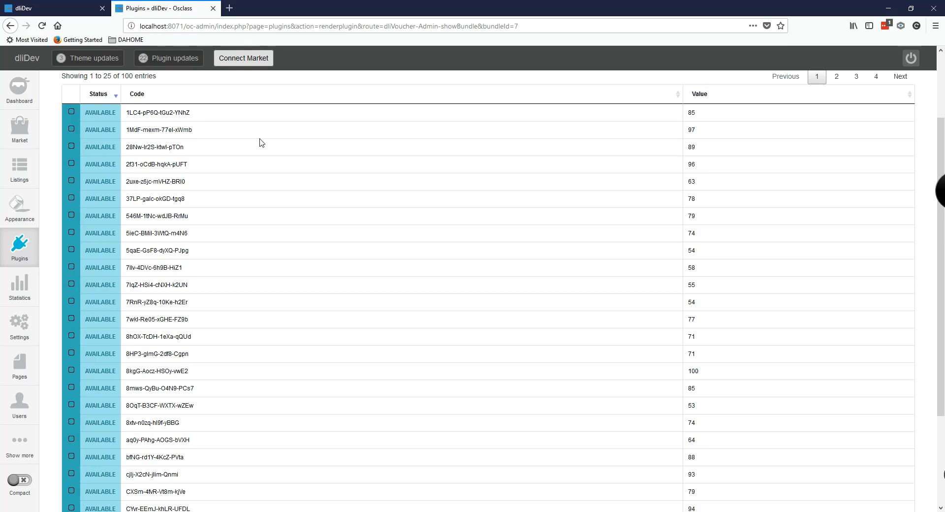
scroll(242, 165, up, 1)
scroll(241, 165, up, 1)
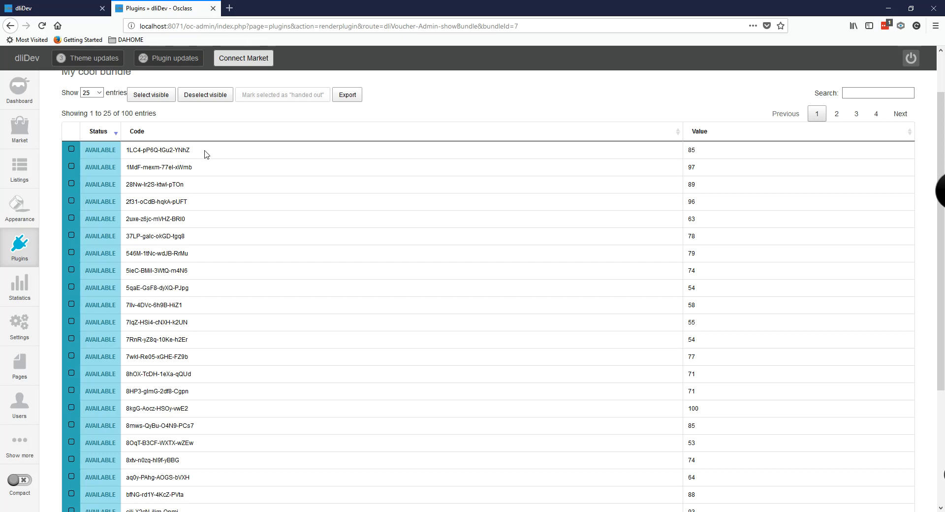
drag(197, 151, 130, 155)
Step: Select the first voucher, worth 85, and mark it as handed out
click(228, 150)
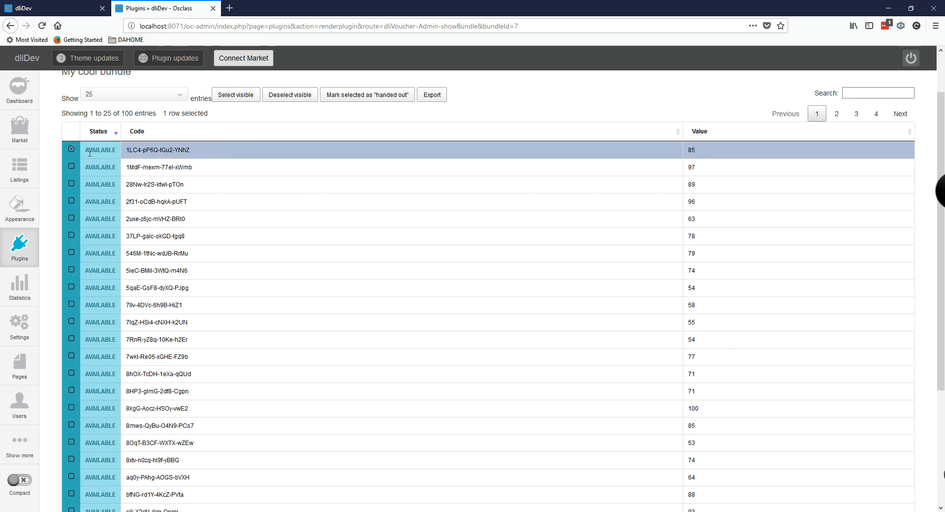
click(432, 94)
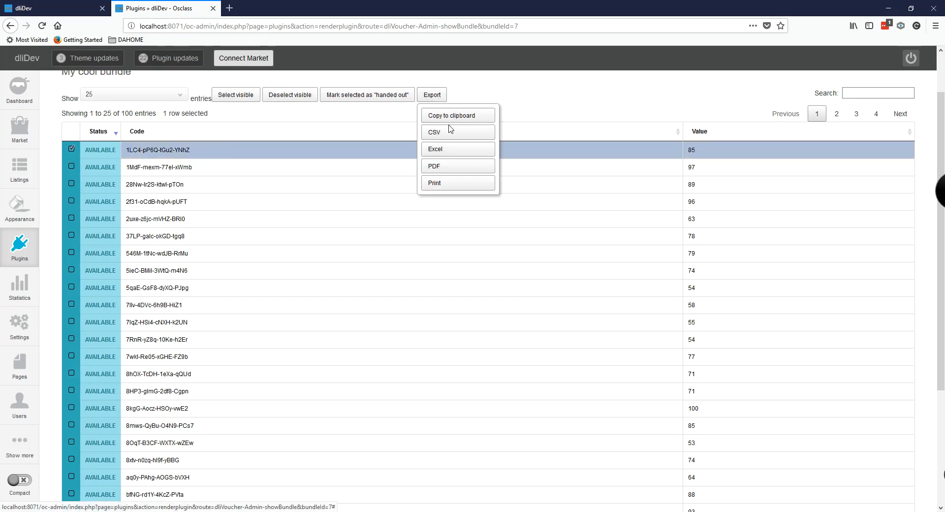
click(561, 106)
drag(199, 153, 130, 152)
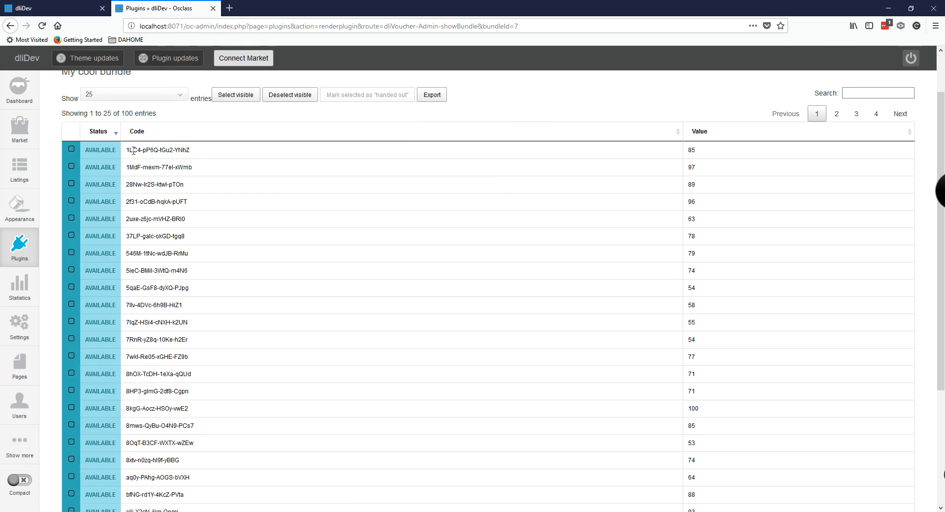
click(211, 150)
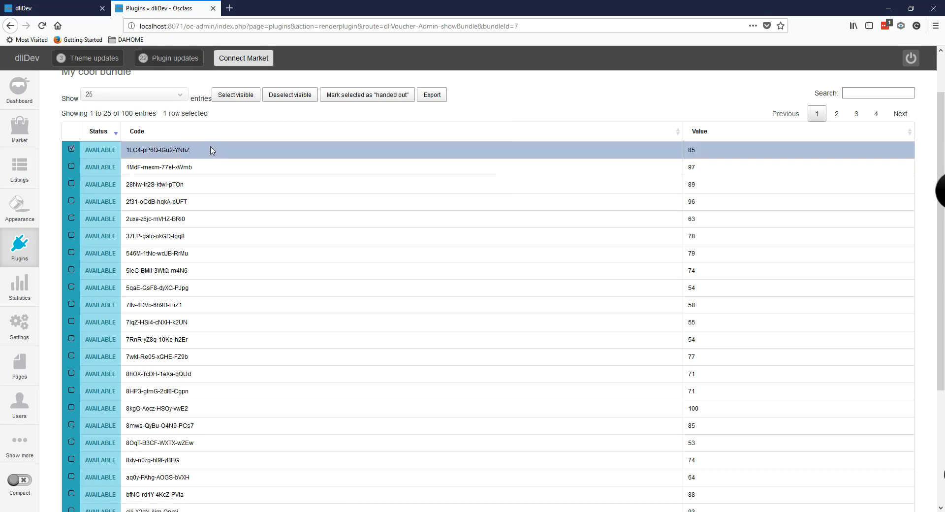
click(480, 152)
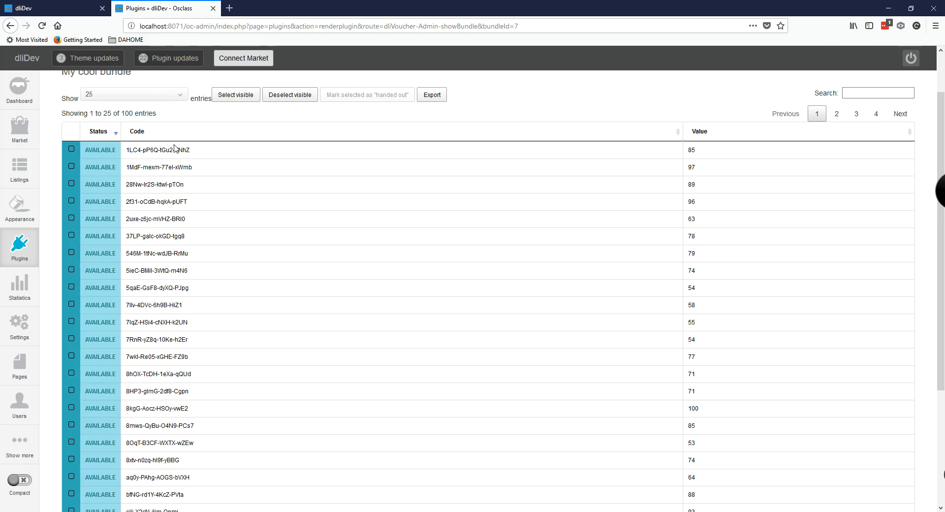
click(72, 150)
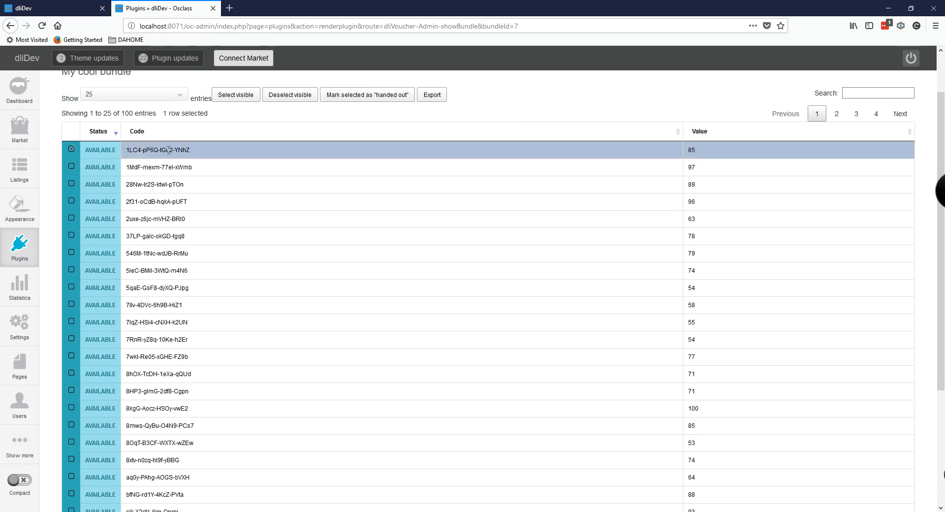
click(339, 101)
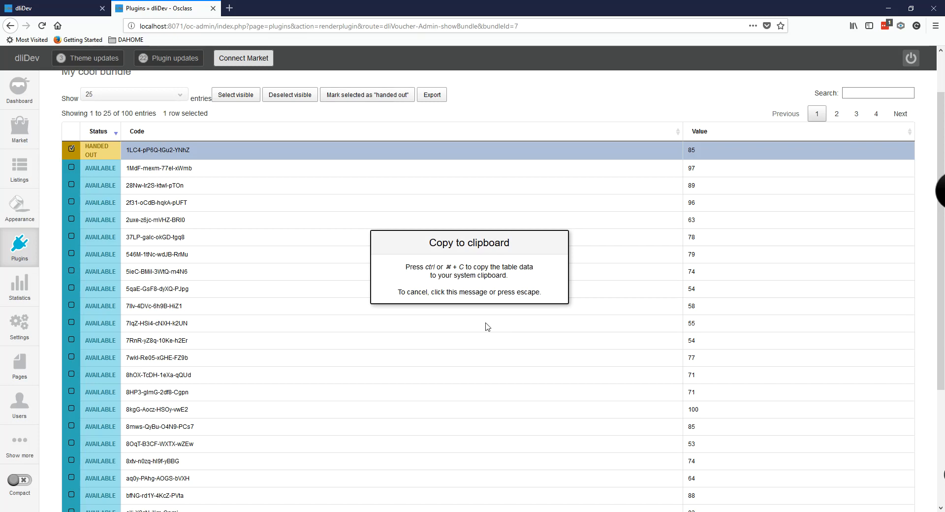
click(513, 116)
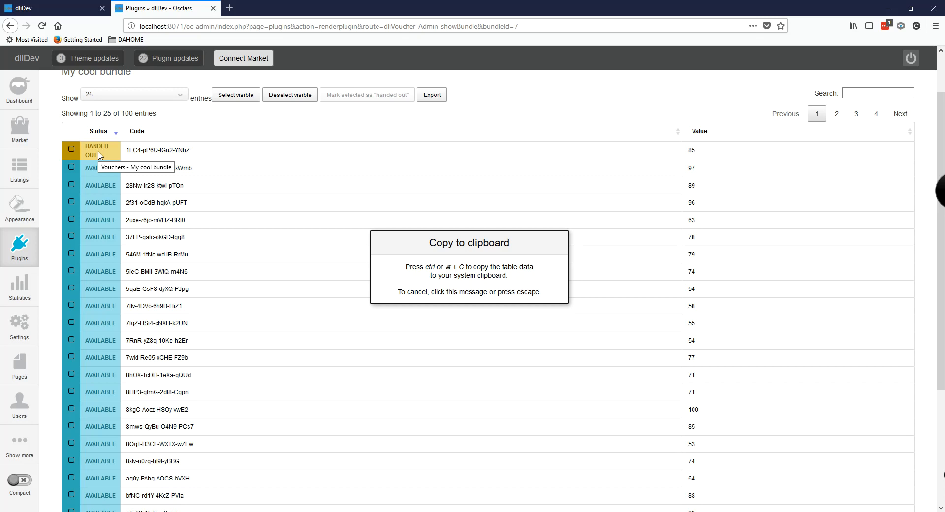
scroll(578, 148, up, 2)
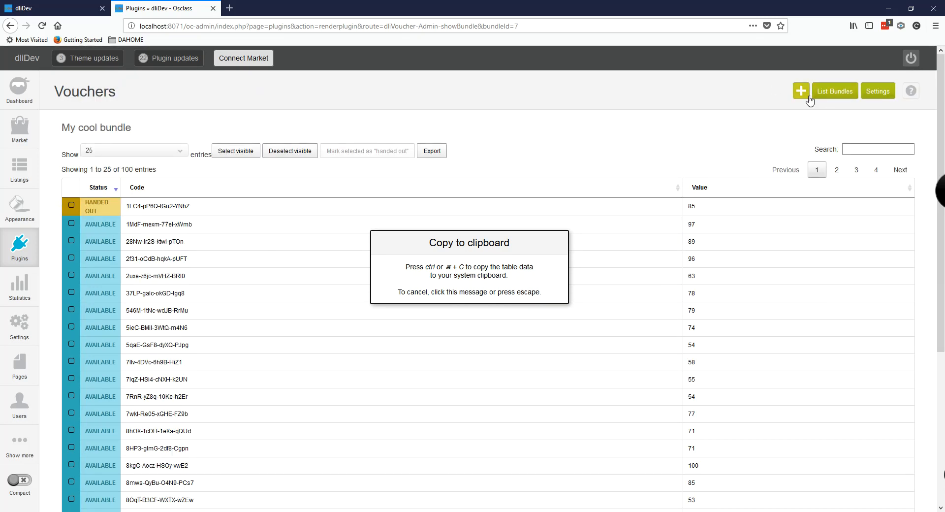
Step: Reopen My cool bundle's vouchers from List Bundles and sort by status to find the handed-out one
click(836, 93)
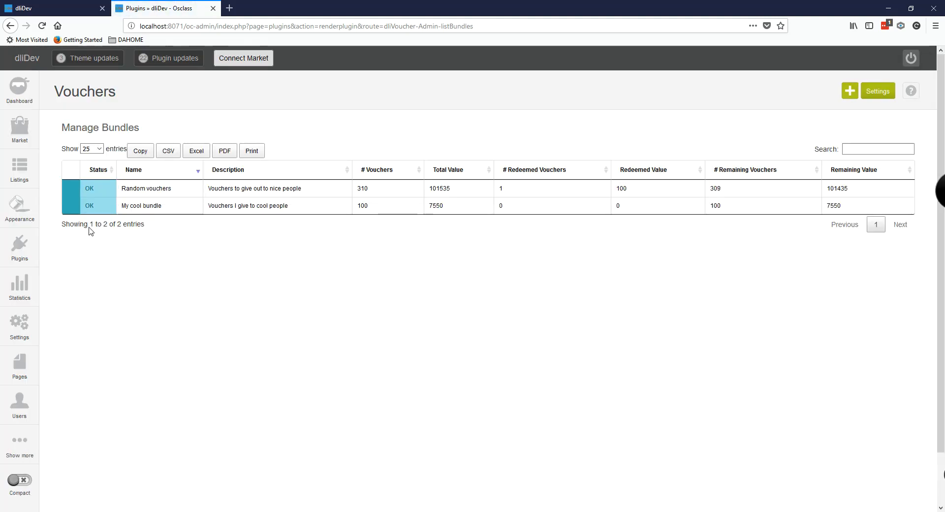
mouse_move(118, 209)
click(133, 209)
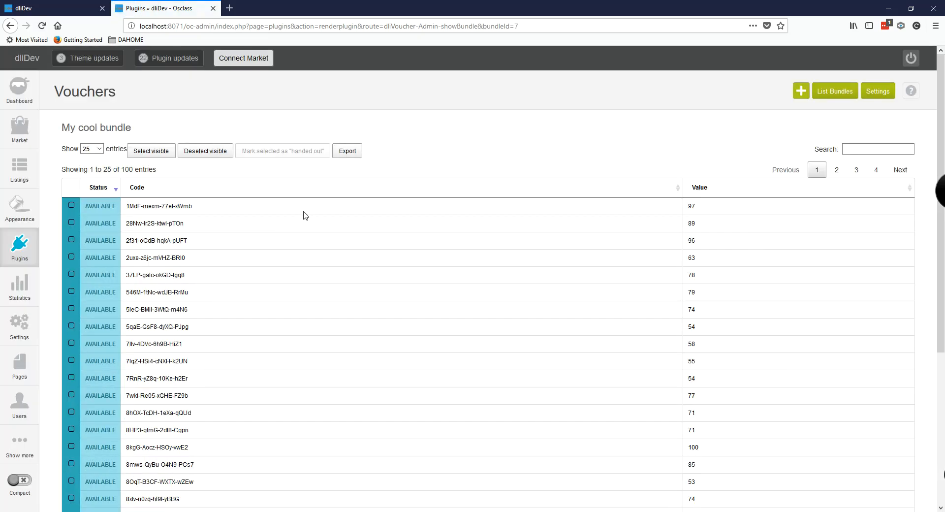
scroll(224, 237, down, 1)
click(100, 171)
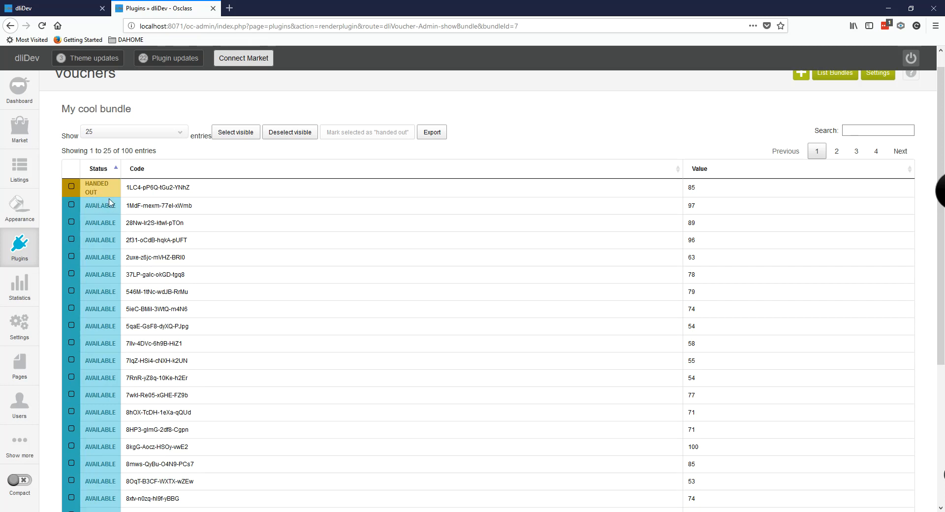
click(106, 174)
scroll(350, 287, down, 2)
scroll(350, 286, up, 3)
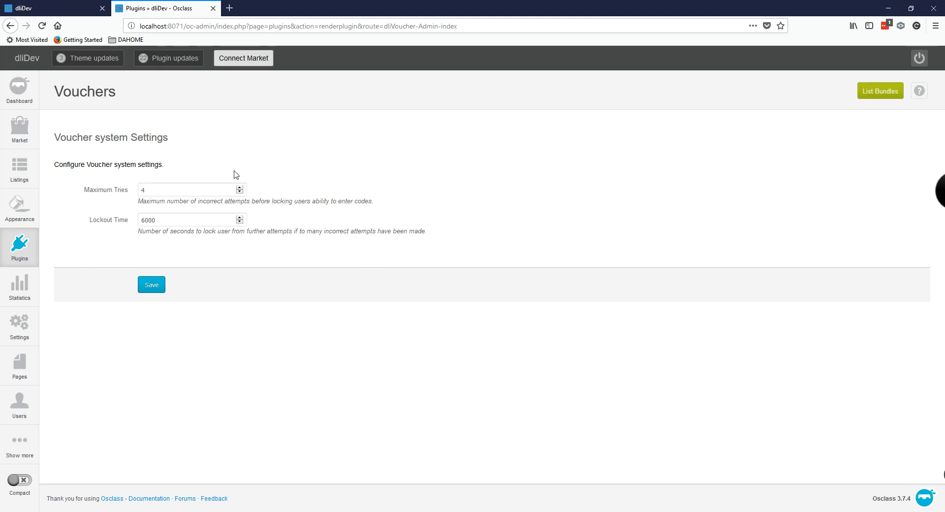
Step: Leave Maximum Tries at 4 and Lockout Time at 6000 seconds, then switch to the dliDev front page
key(ctrl+a)
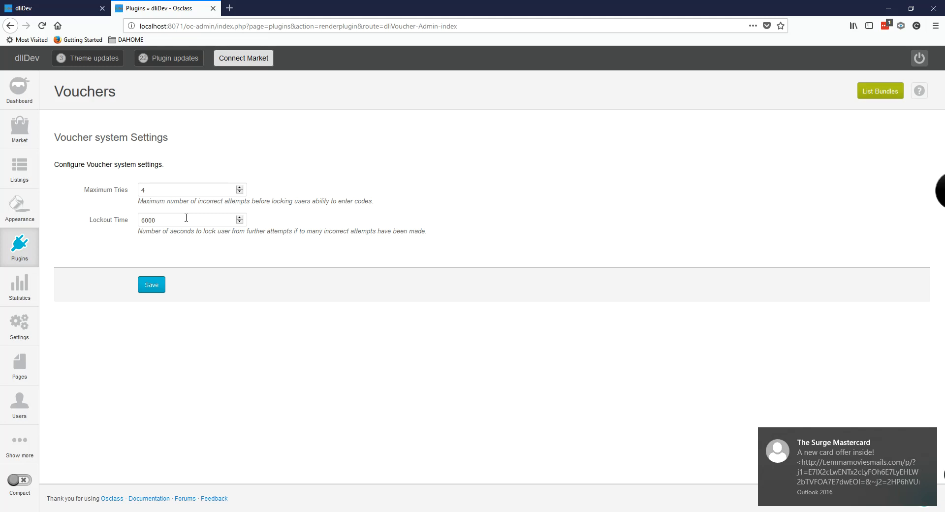
drag(179, 220, 10, 211)
click(164, 245)
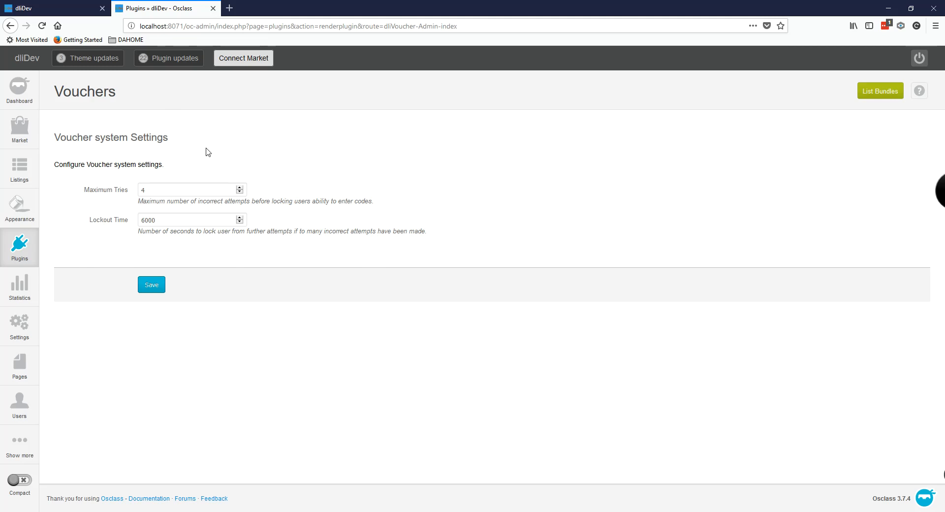
click(48, 2)
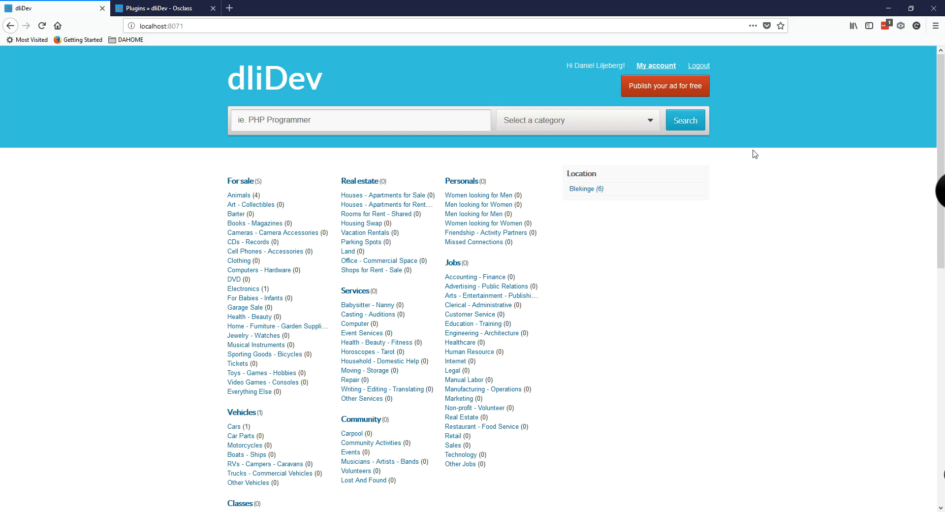
Step: On the dliDev front end, open My account's Buy credit page showing 1863.50 USD
click(162, 8)
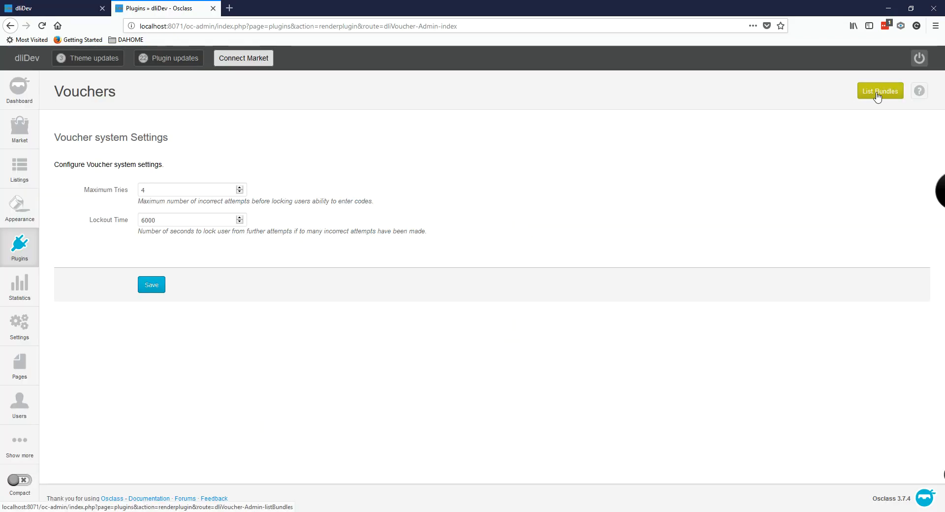
click(49, 2)
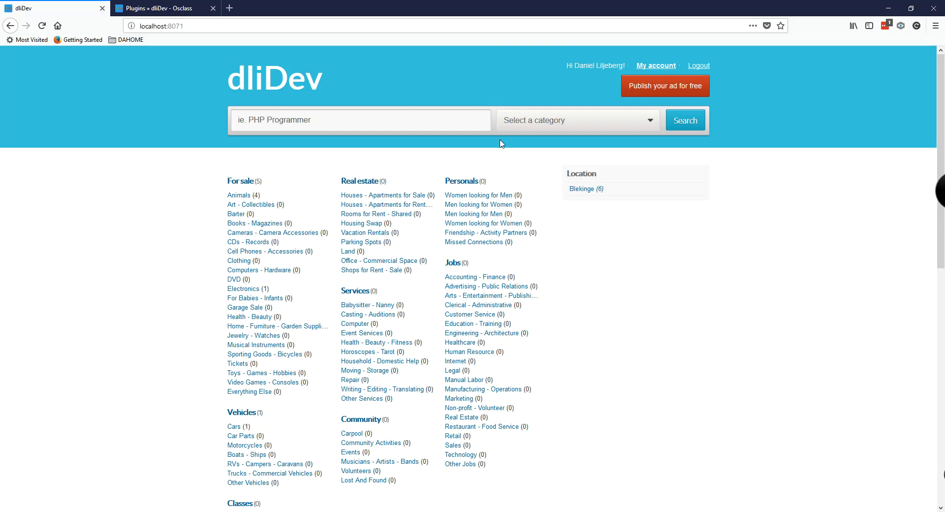
click(656, 66)
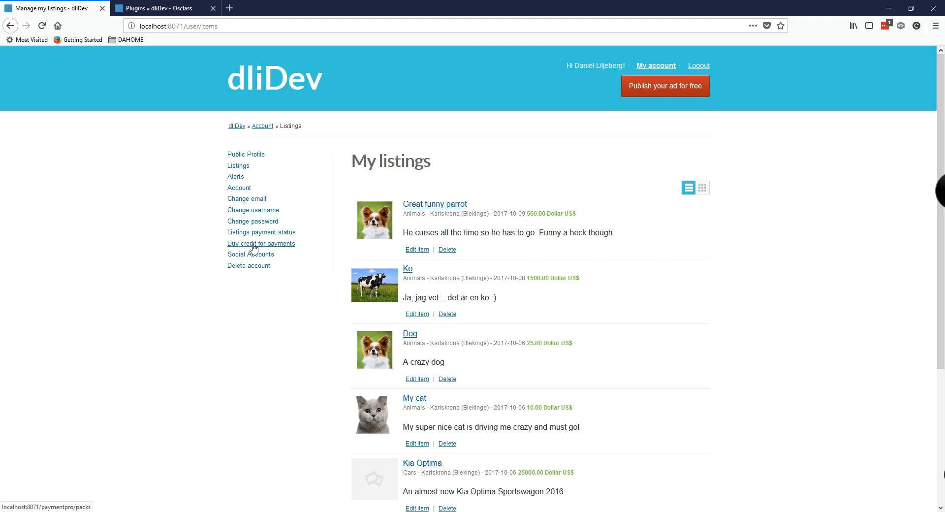
click(254, 248)
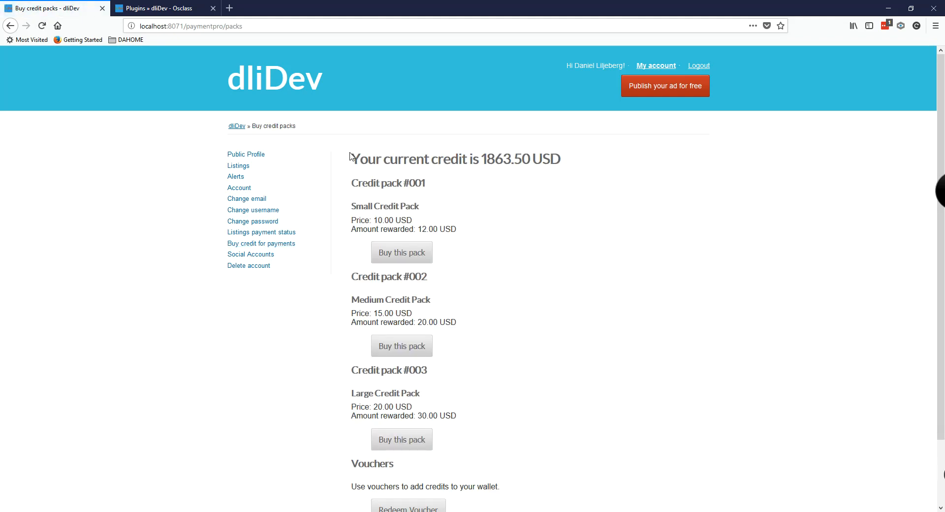
Step: Dismiss the e-mail notification and open the Redeem Voucher form from the Vouchers section
drag(353, 182, 449, 183)
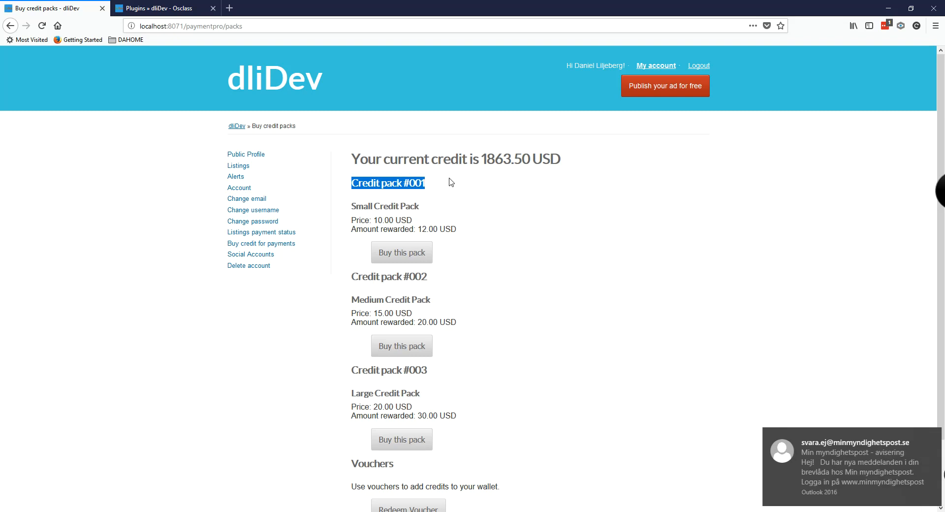
click(397, 199)
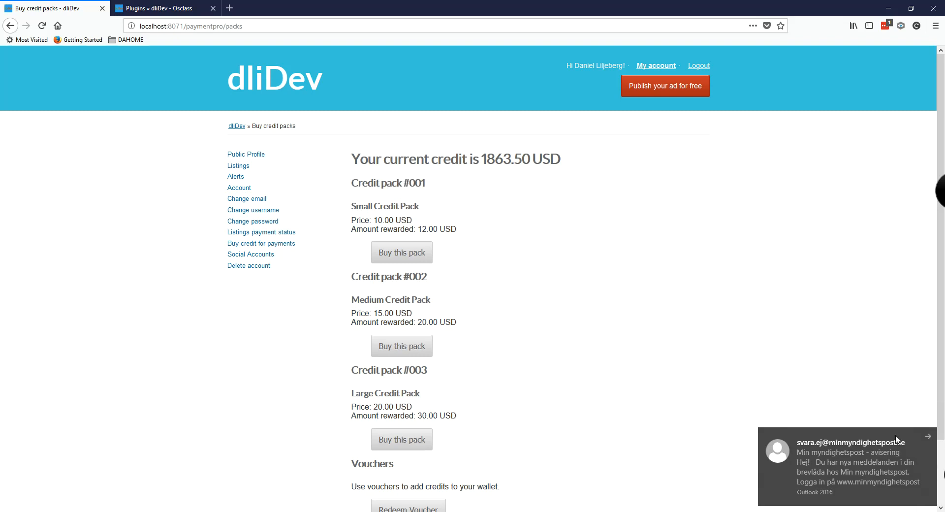
click(927, 437)
scroll(463, 264, down, 2)
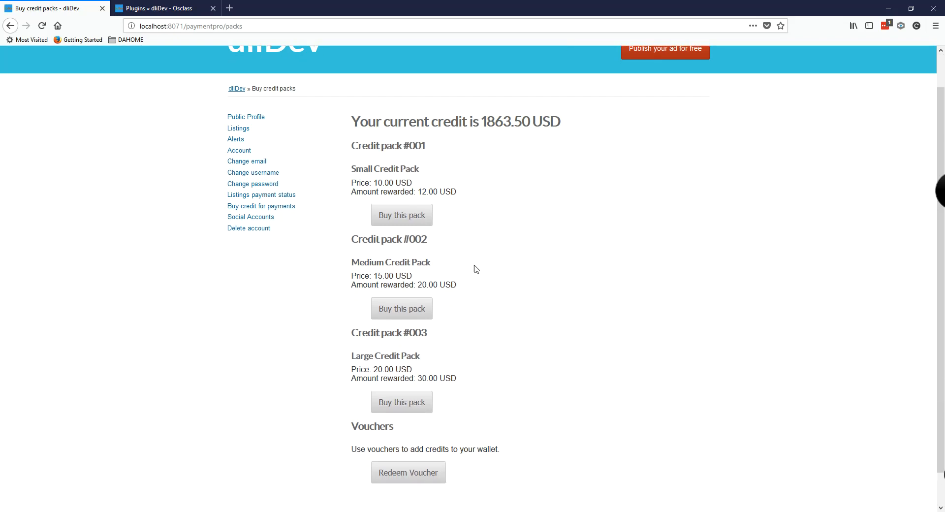
scroll(537, 273, down, 1)
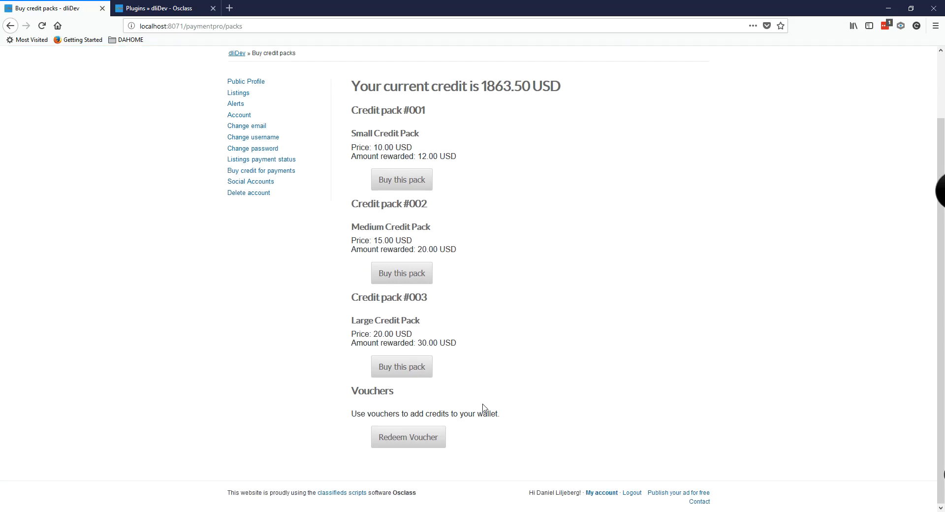
click(409, 443)
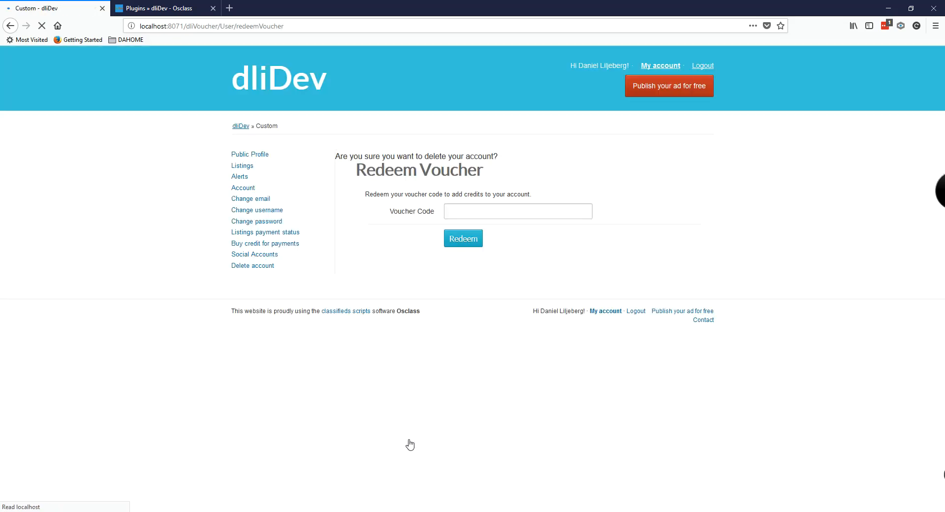
Step: Try redeeming a made-up voucher code, then dismiss the incorrect-code warning
click(459, 205)
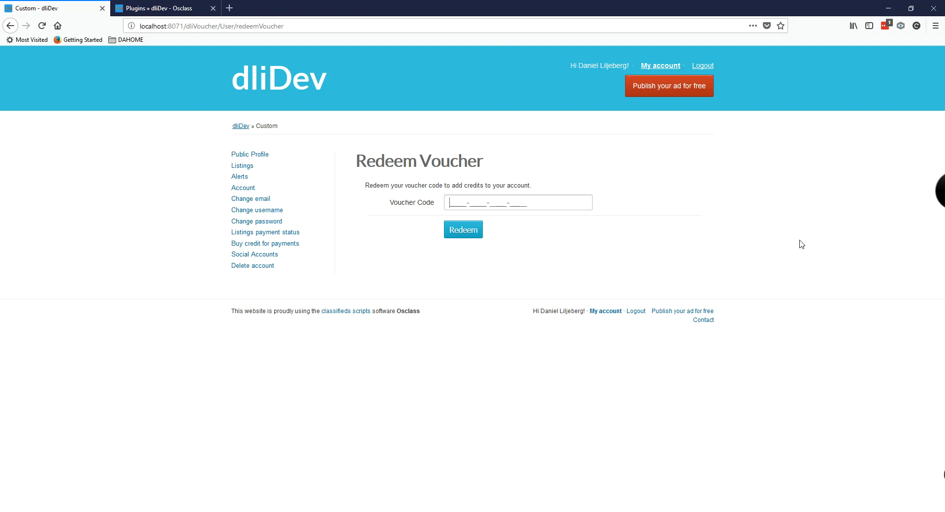
text(oijeiefjwiof-3jfi)
click(465, 236)
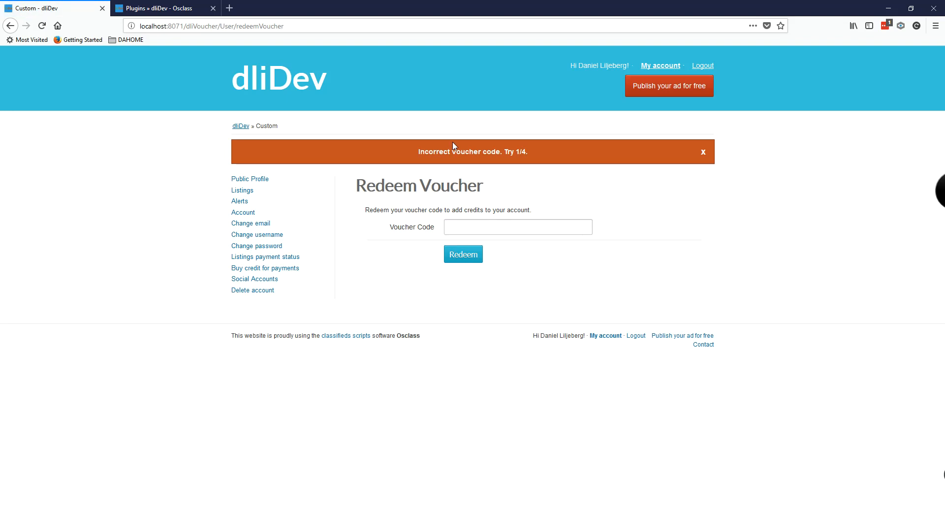
drag(417, 153, 533, 151)
click(532, 152)
click(704, 152)
Step: Paste the real voucher code and redeem it, raising the credit by 85.00 to 1948.50 USD
click(464, 208)
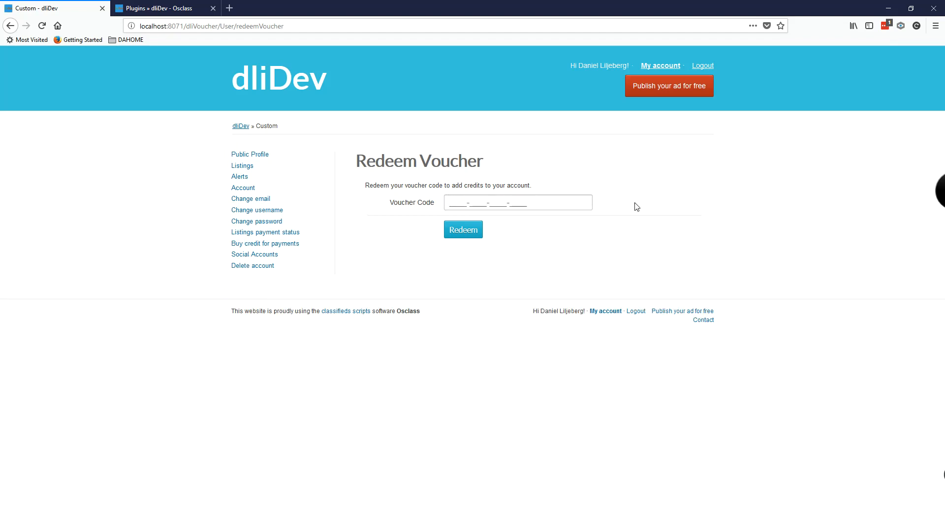
text(1LC4-pP6Q-tGu2-YNhZ)
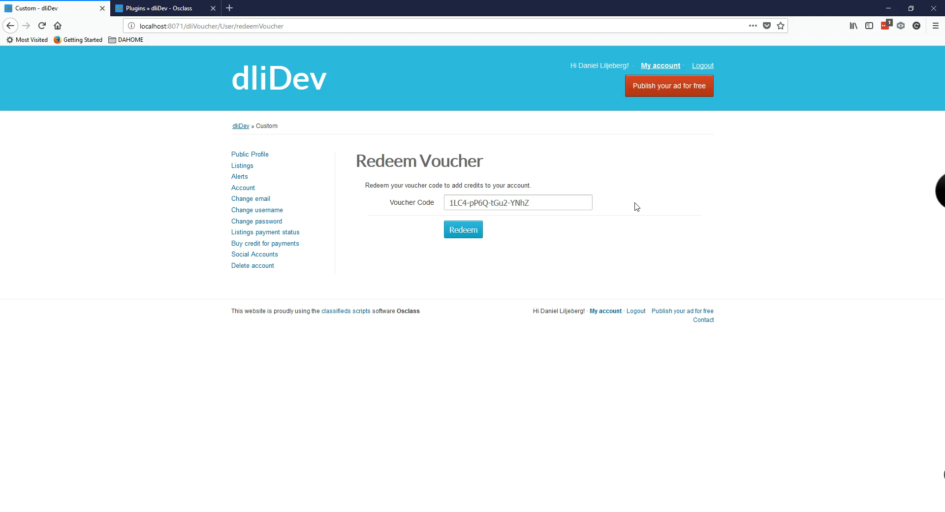
click(461, 233)
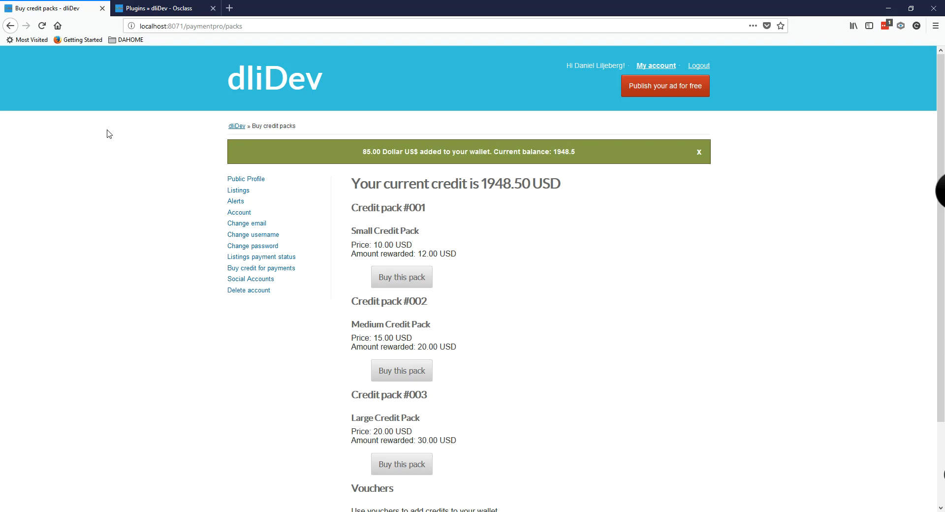
Step: In the admin, list My cool bundle's vouchers sorted by status, with the redeemed 85 voucher first
click(149, 10)
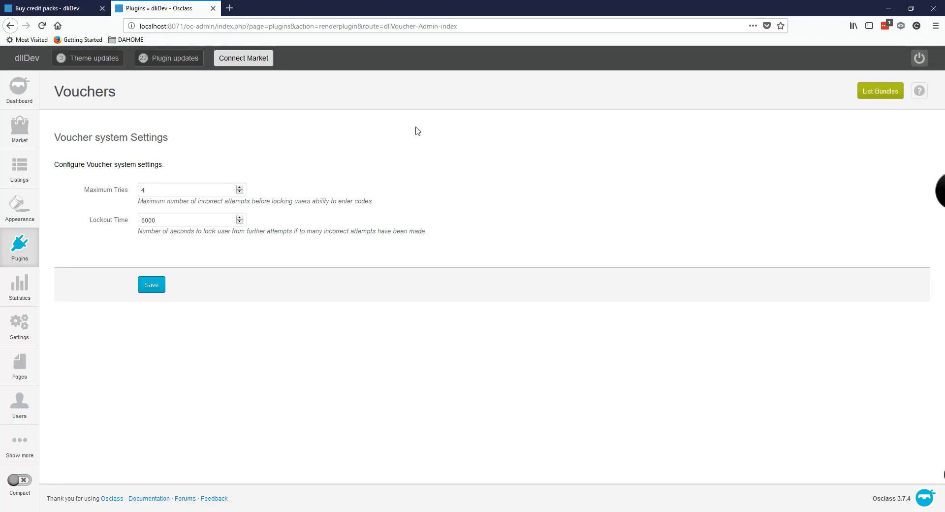
click(871, 92)
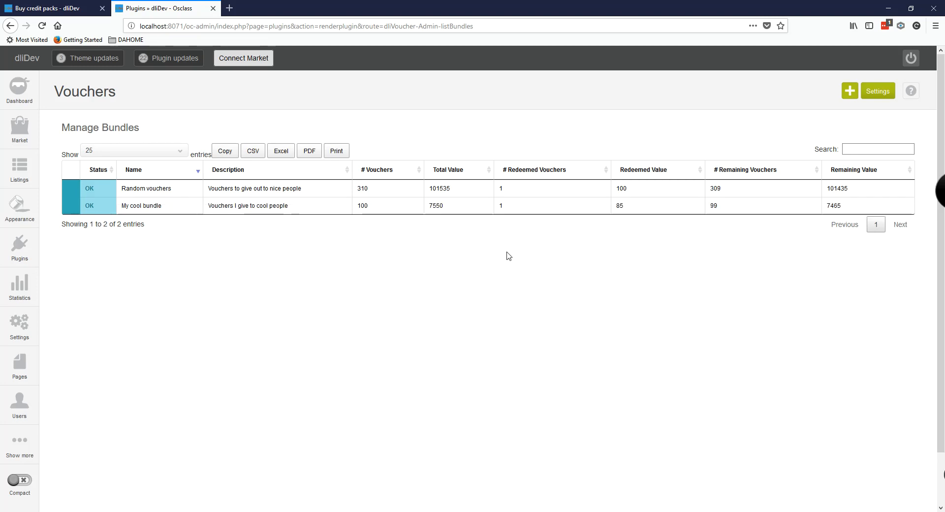
mouse_move(128, 208)
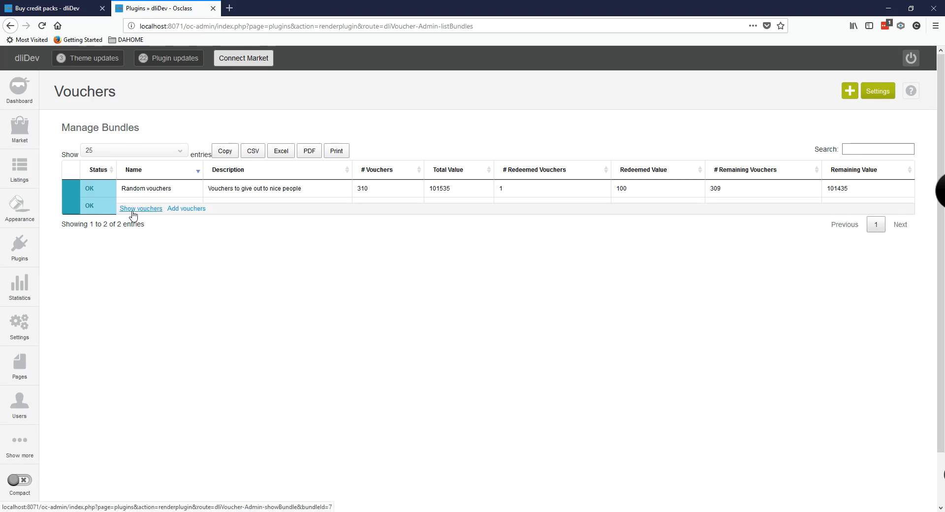
click(133, 211)
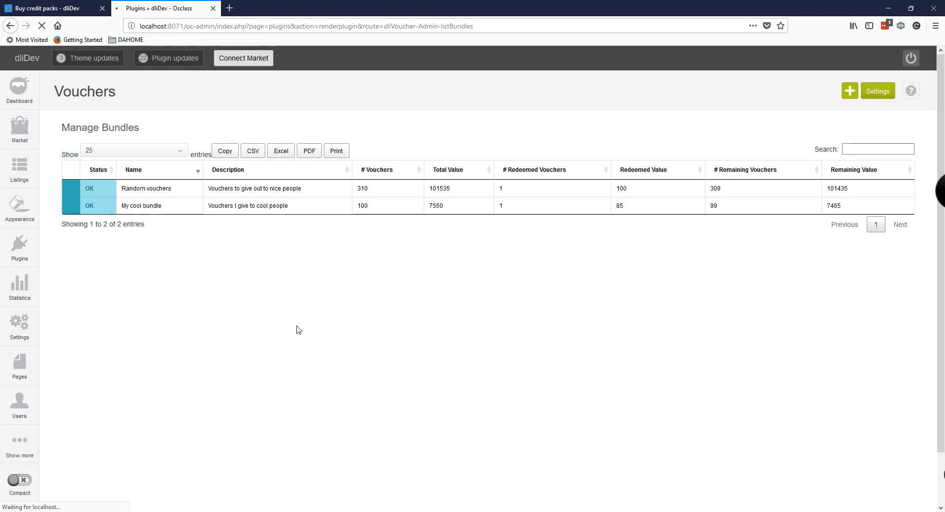
click(99, 189)
scroll(93, 197, down, 1)
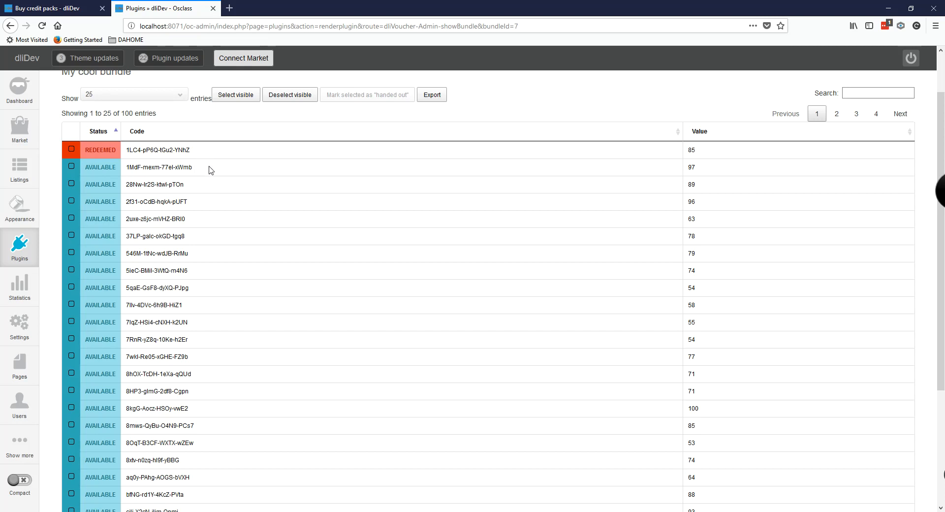
scroll(209, 168, up, 1)
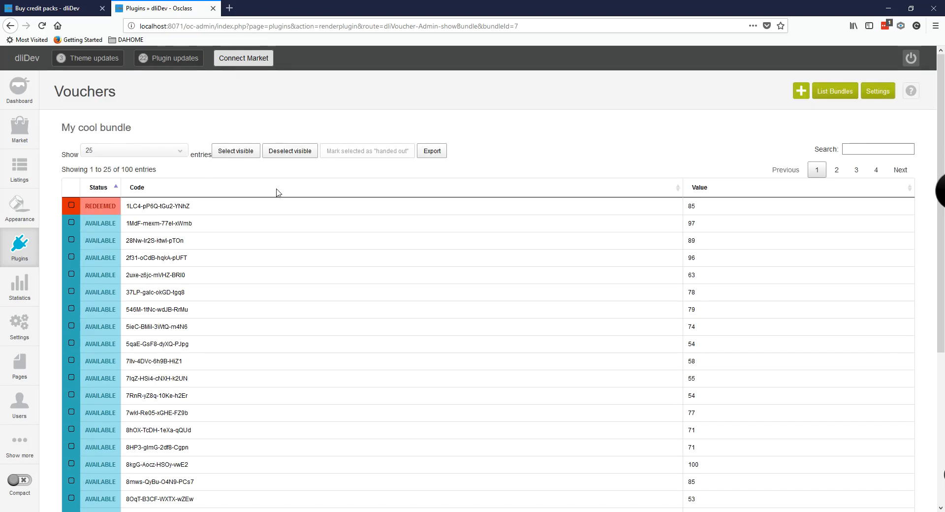
Step: Review My cool bundle in Manage Bundles: 1 voucher redeemed for 85, 99 left worth 7465
click(835, 98)
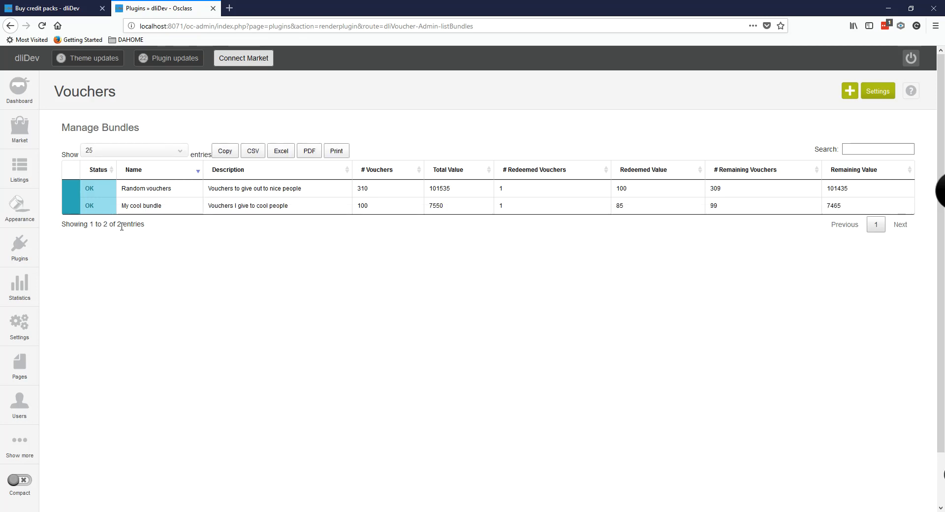
mouse_move(130, 211)
mouse_move(98, 217)
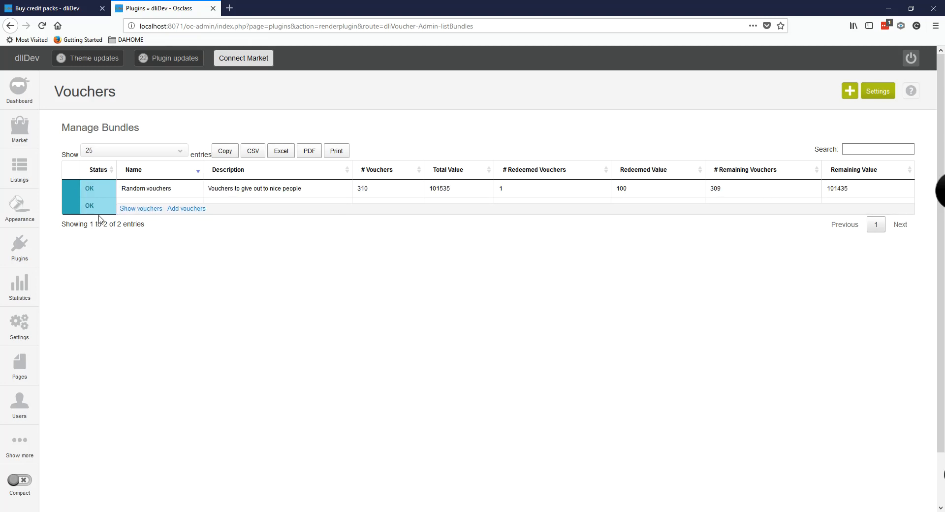